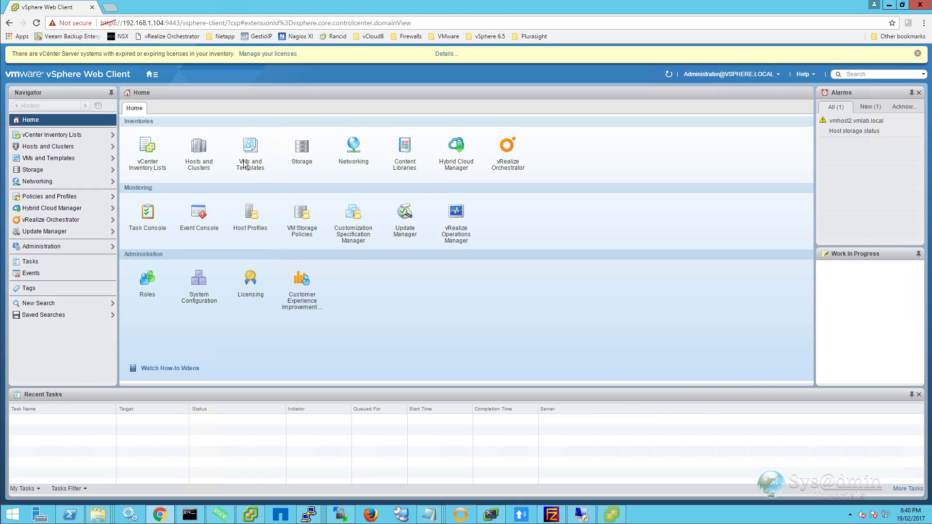
- Show the vmvcenter6 VM's details from the Management folder in Hosts and Clusters
left_click(202, 155)
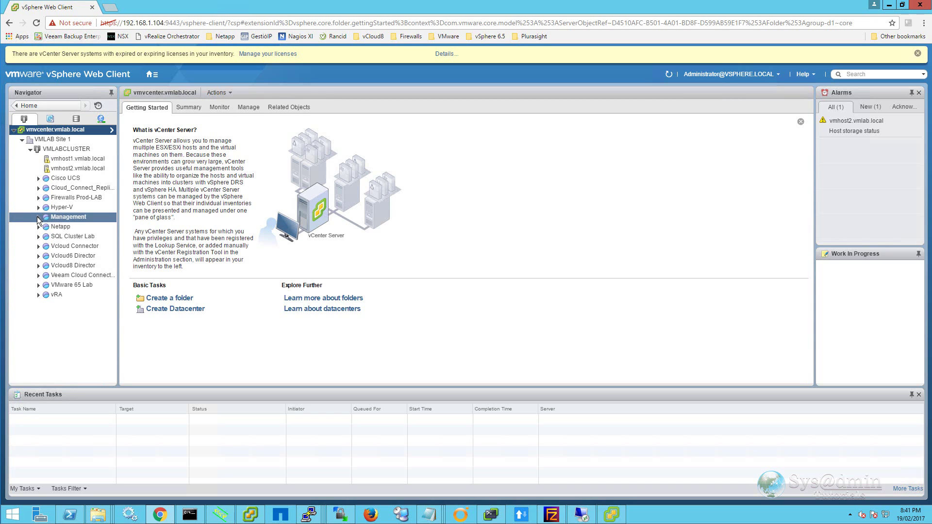
left_click(39, 217)
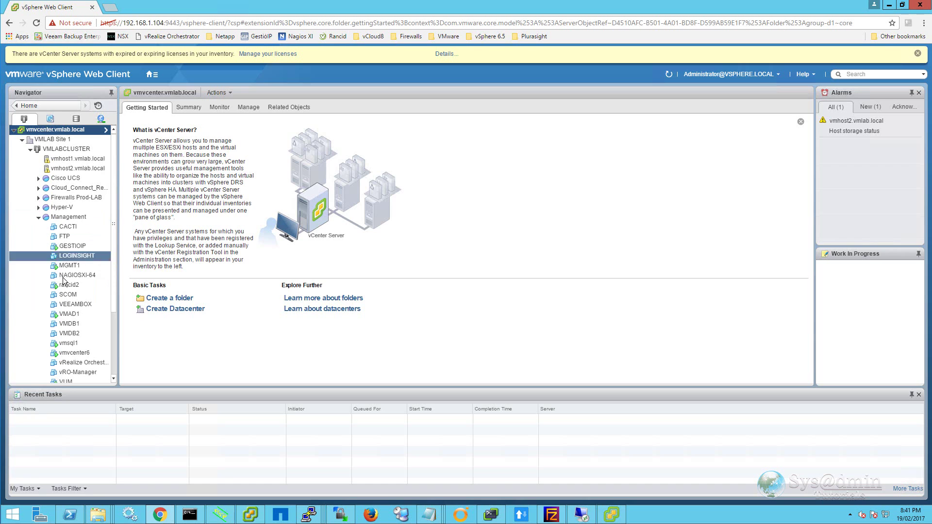
left_click(87, 353)
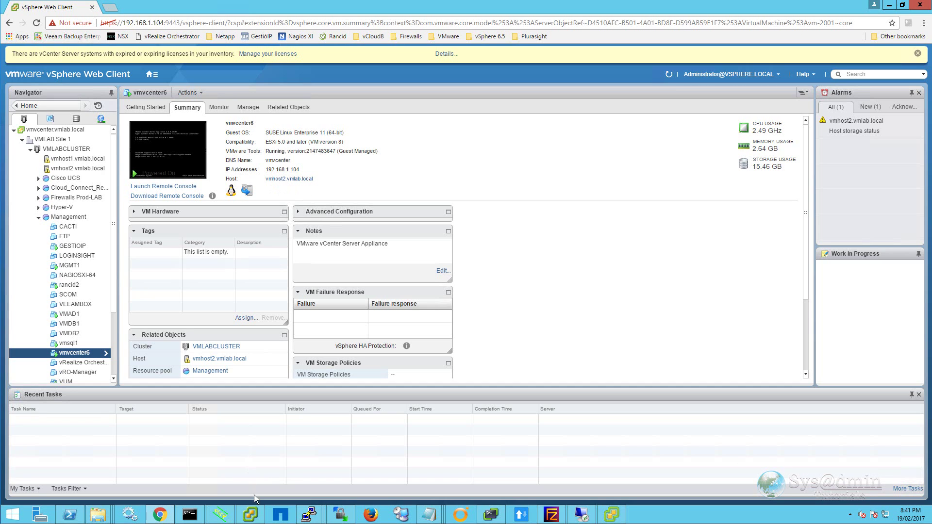
right_click(255, 517)
- Log in to host vmhost2.vmlab.local in vSphere Client, accepting the certificate warnings
left_click(236, 468)
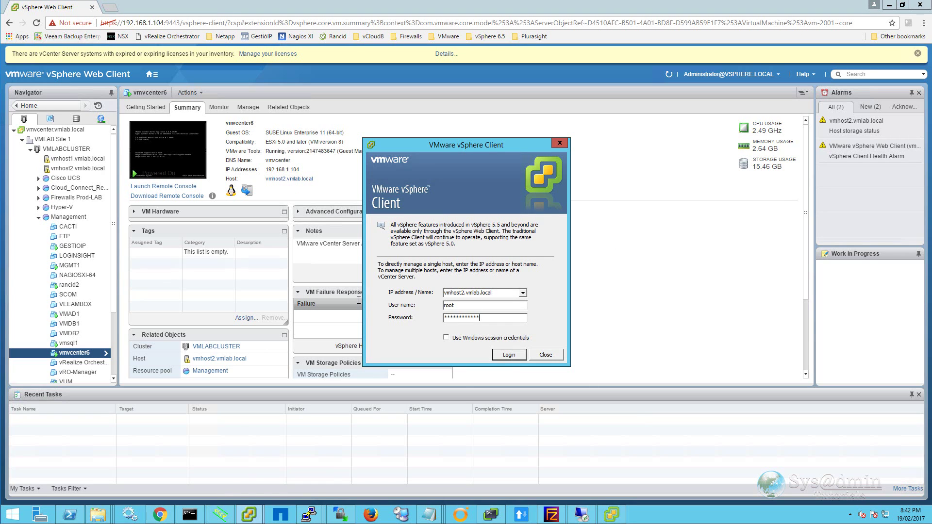
left_click(512, 356)
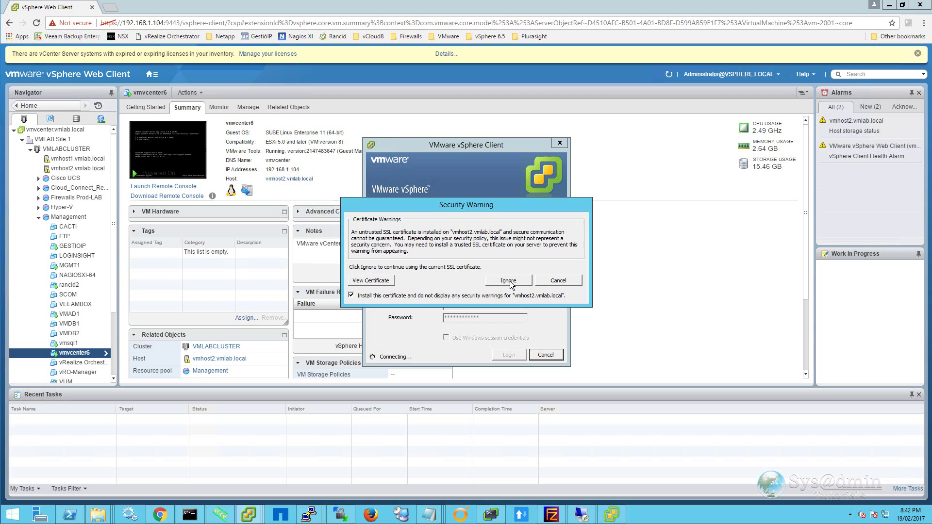
left_click(512, 282)
left_click(512, 309)
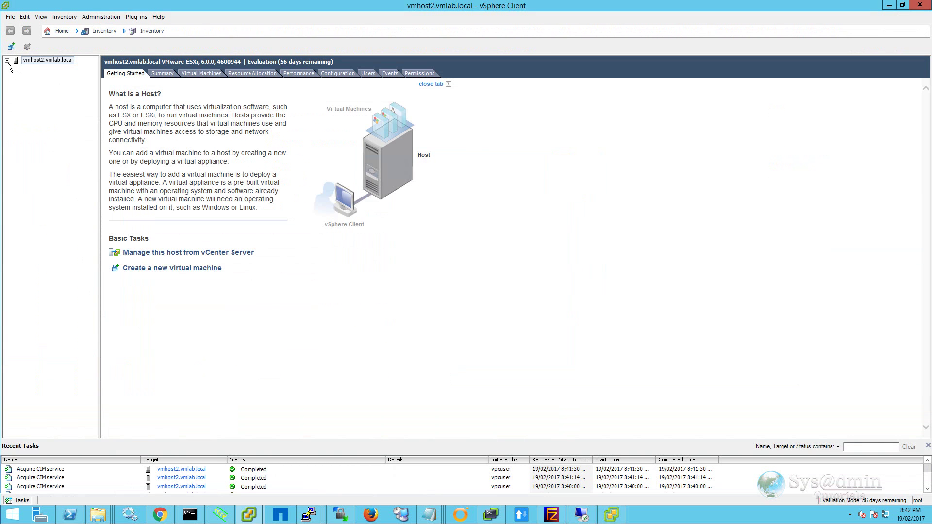
- Shut down the guest OS of vmvcenter6 in the Management folder and confirm
left_click(7, 60)
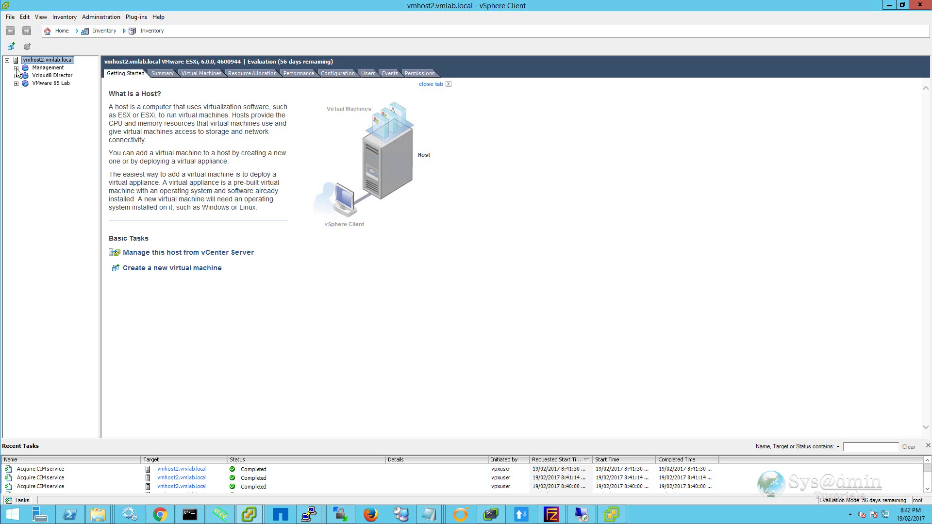
left_click(16, 68)
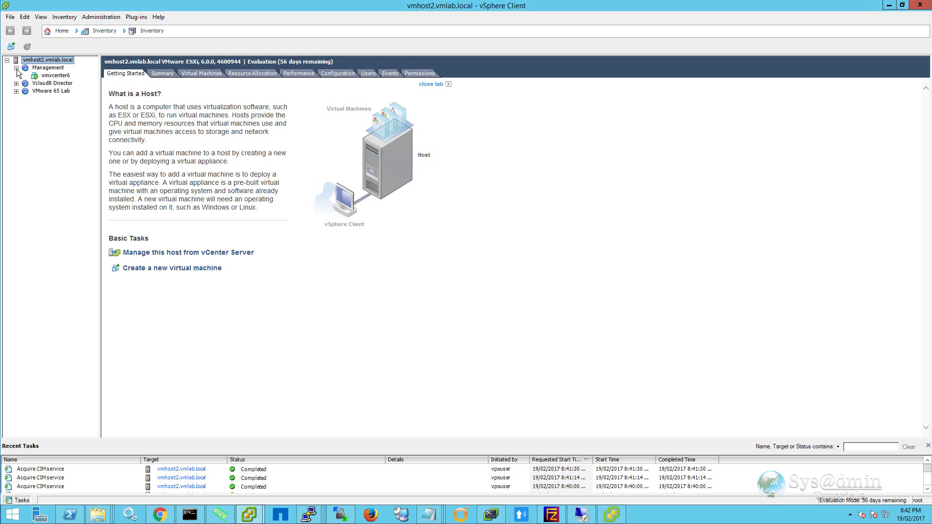
left_click(55, 75)
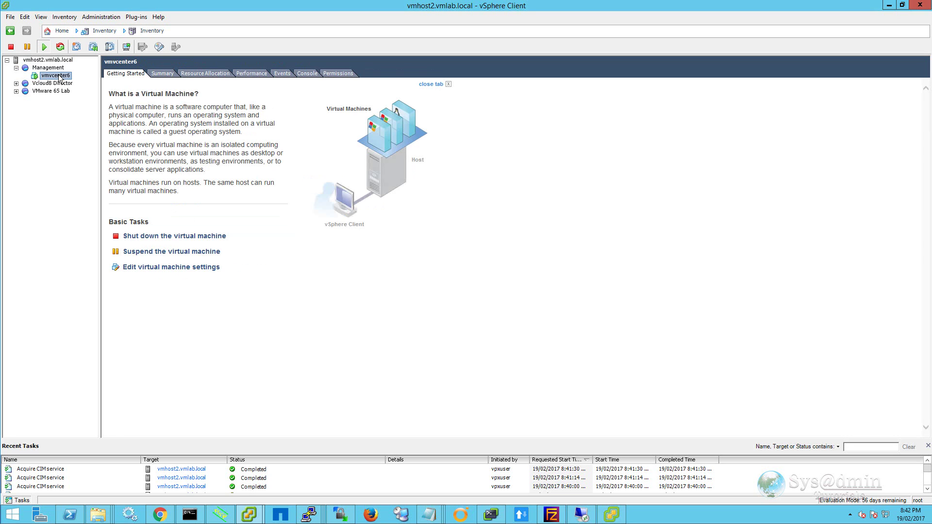
right_click(63, 78)
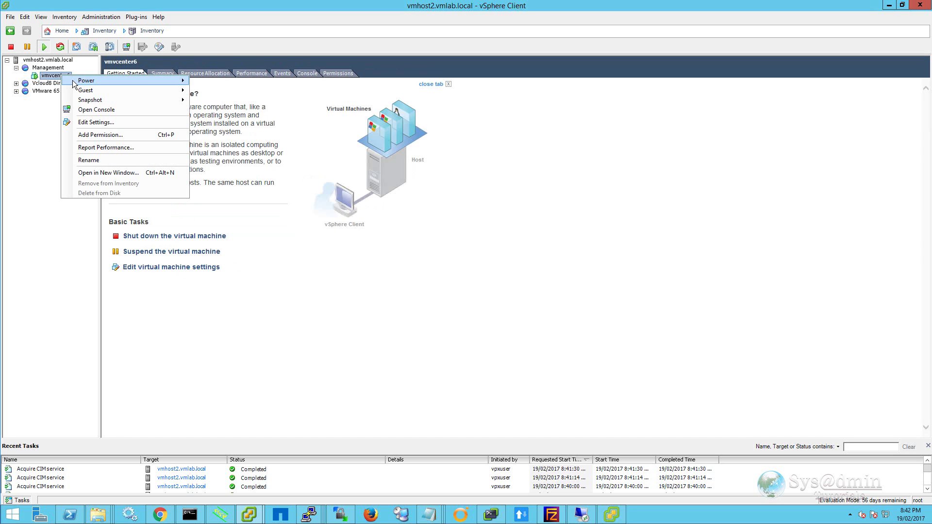
mouse_move(83, 81)
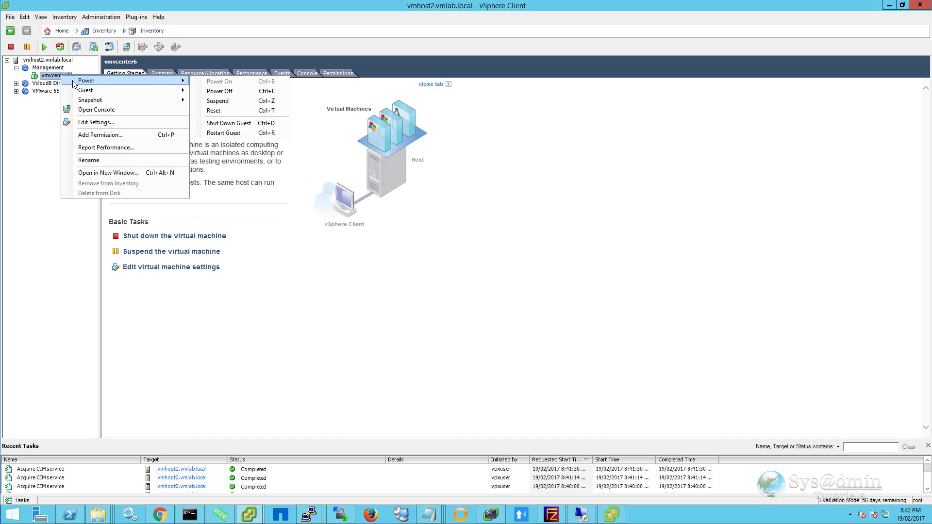
left_click(238, 125)
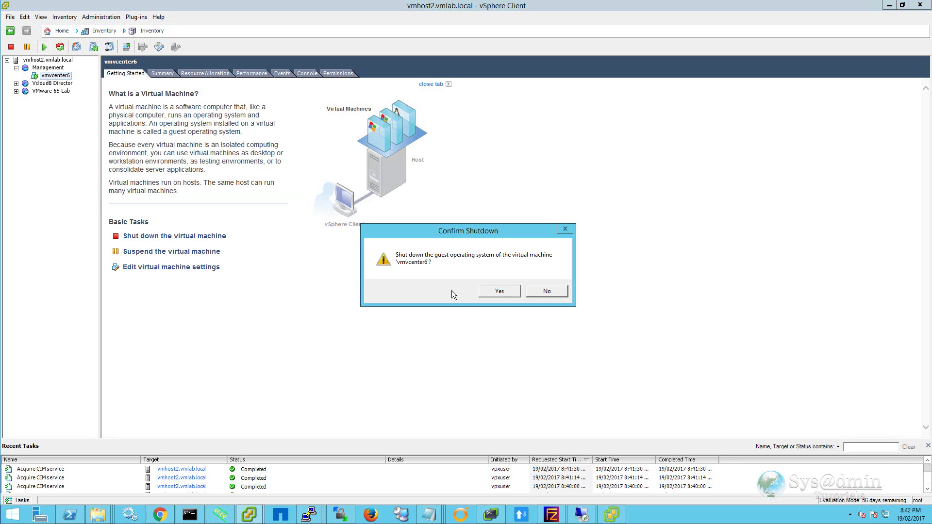
left_click(500, 294)
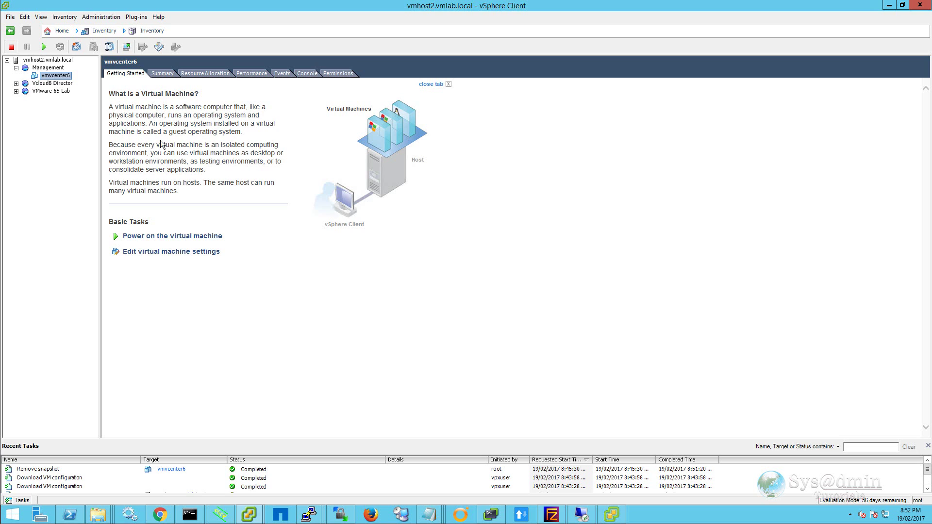
- Take a snapshot of vmvcenter6 named before-65-upgrade
right_click(54, 78)
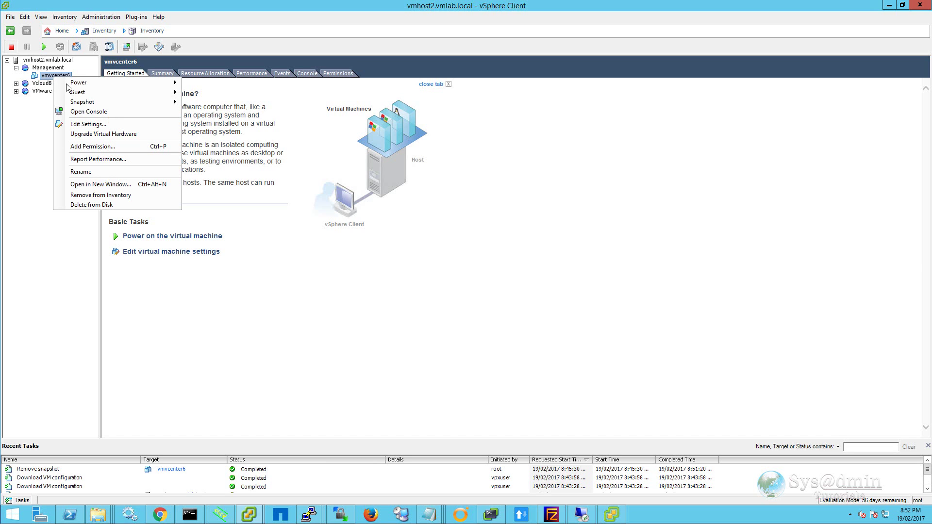
mouse_move(78, 103)
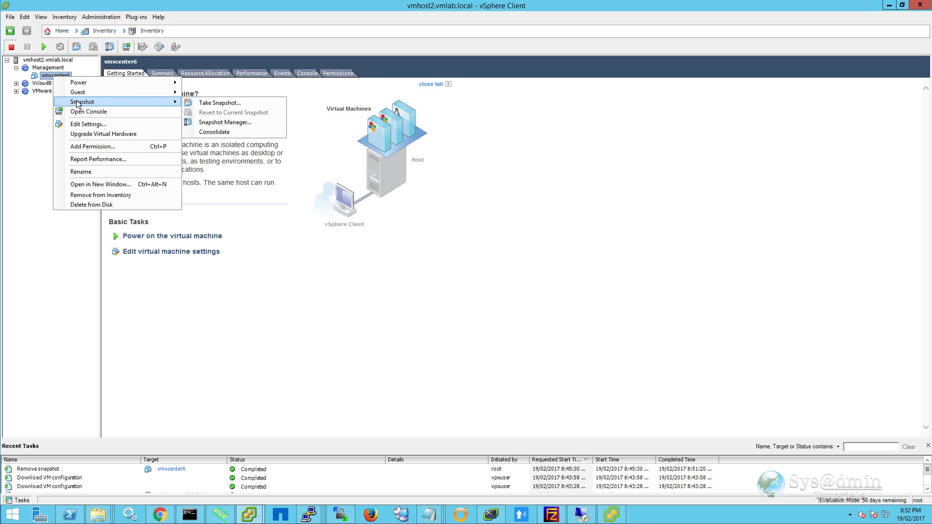
left_click(216, 103)
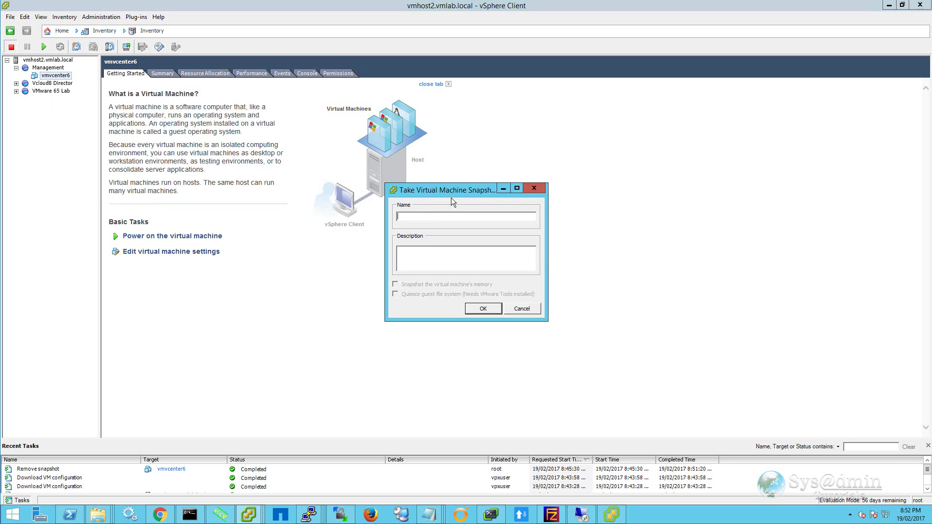
type("before-65-upgrade")
left_click(483, 309)
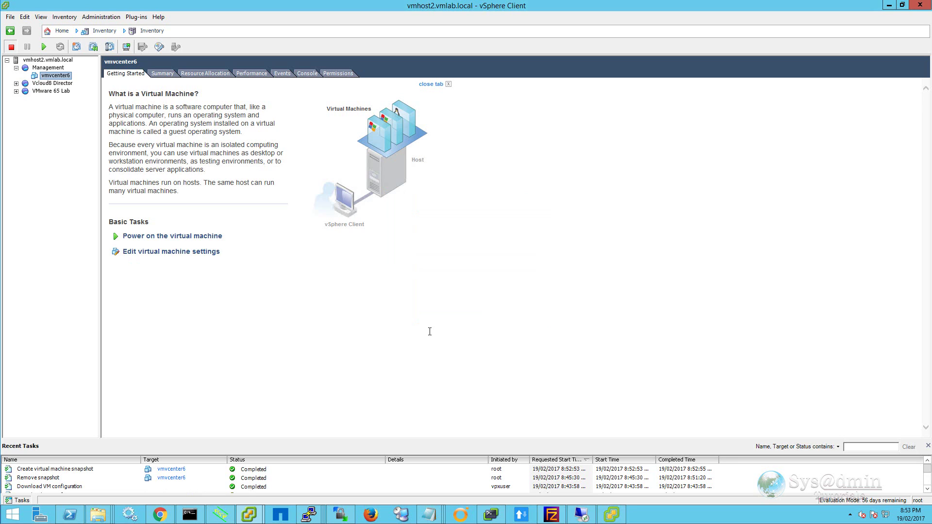
- Power on vmvcenter6 and open its console
right_click(61, 77)
mouse_move(181, 81)
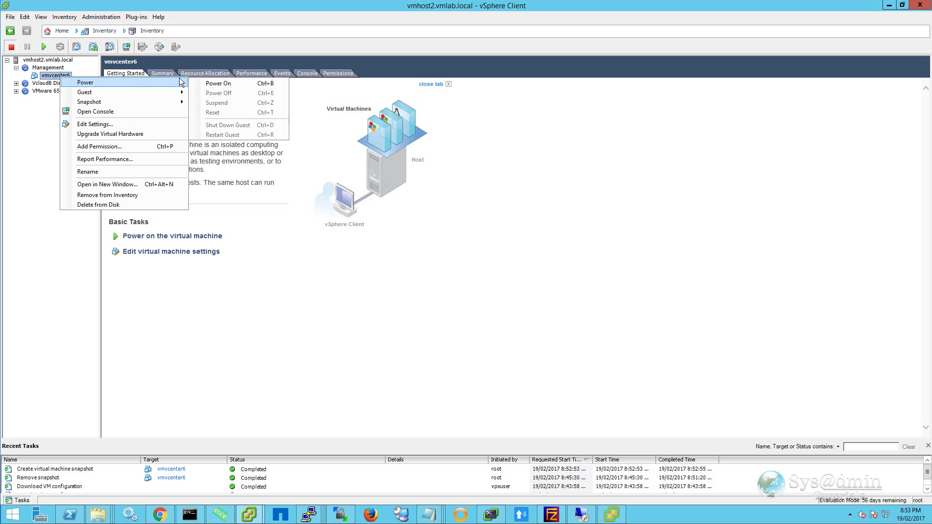
left_click(234, 83)
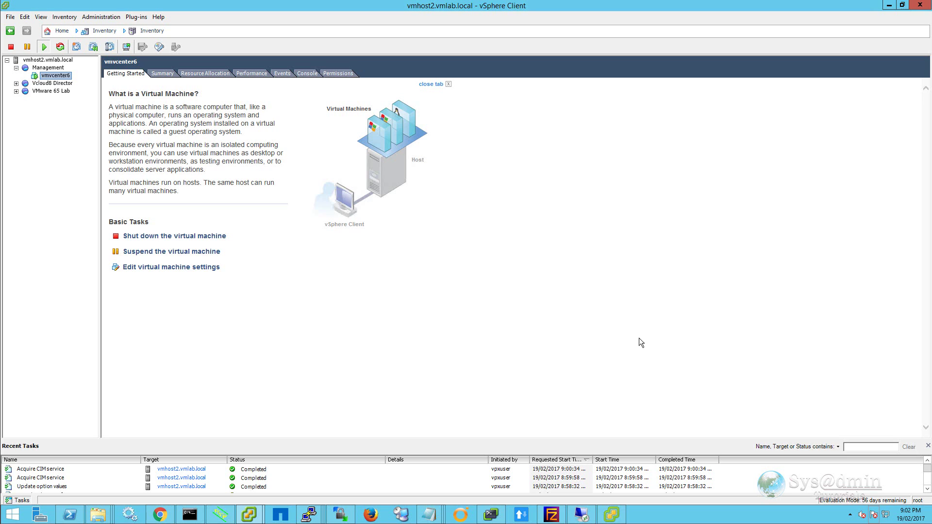
right_click(57, 76)
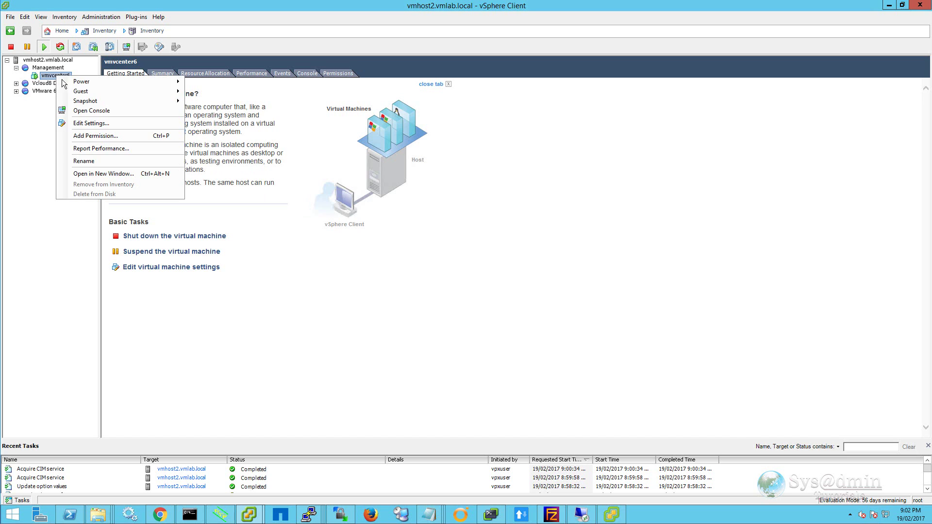
left_click(85, 110)
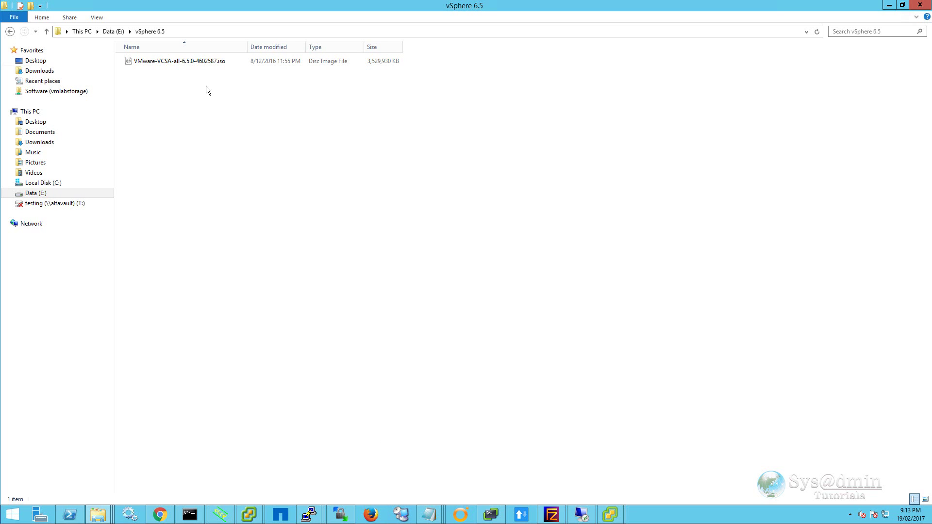
- Mount VMware-VCSA-all-6.5.0-4602587.iso as a DVD drive
left_click(208, 62)
right_click(215, 62)
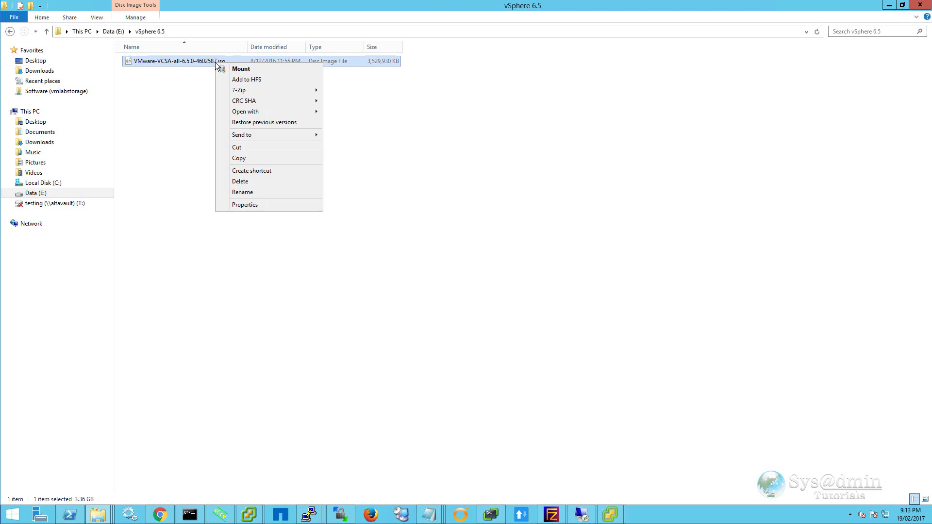
left_click(226, 69)
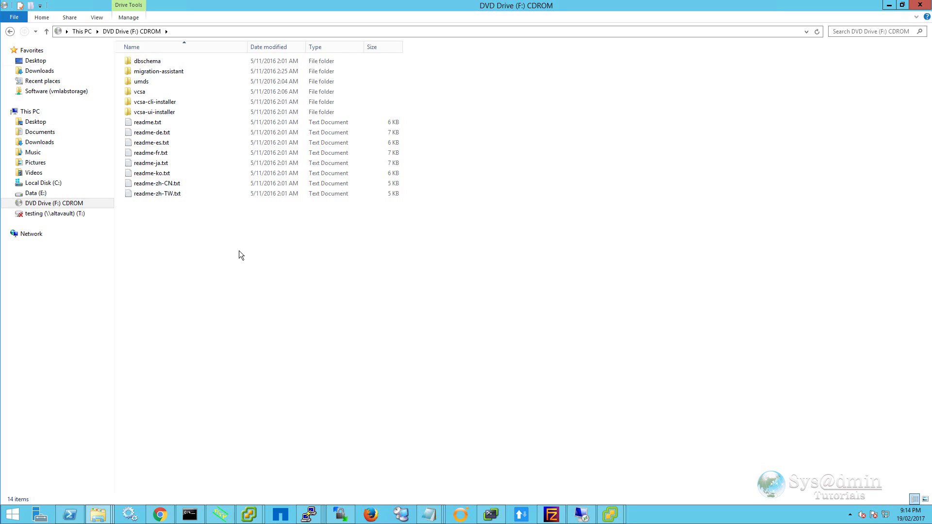
- Copy the migration-assistant folder from DVD Drive (F:)
left_click(164, 72)
right_click(164, 73)
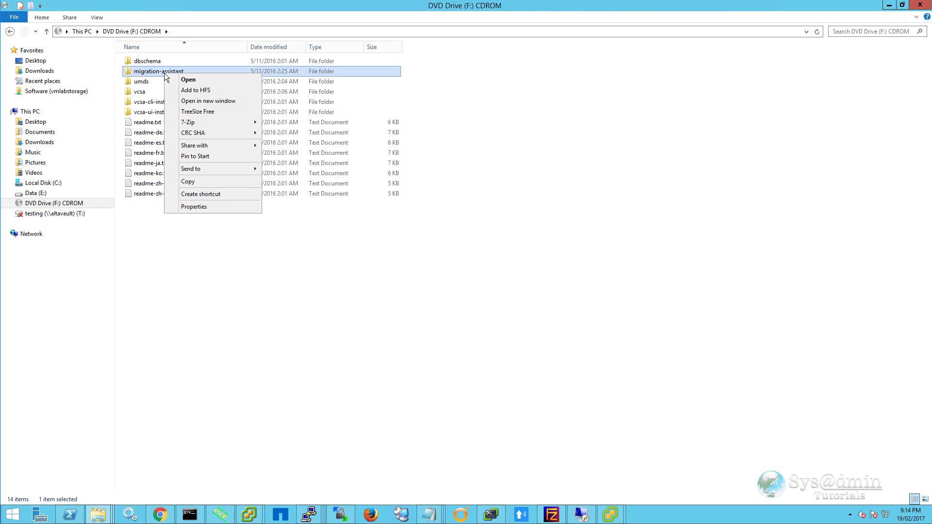
left_click(200, 182)
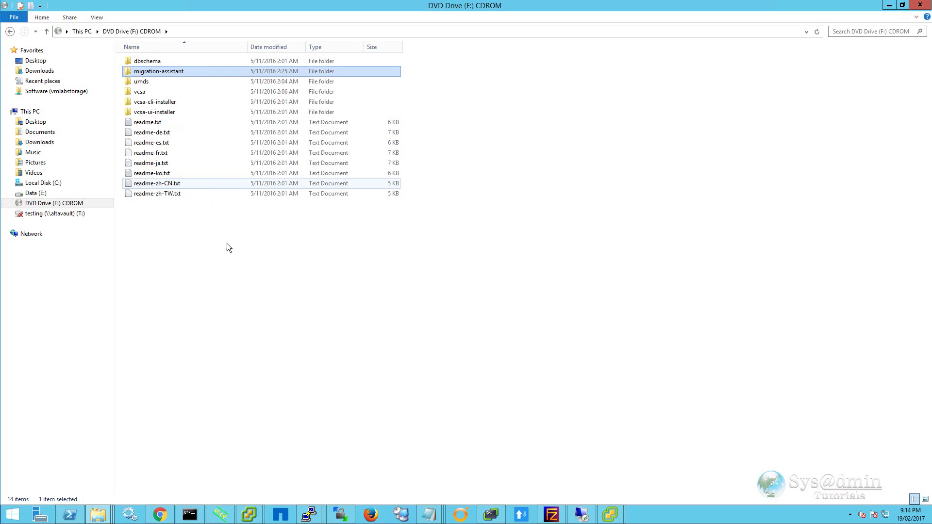
- Paste migration-assistant onto the vum server's C: drive, then show Command Prompt's launch options
left_click(502, 208)
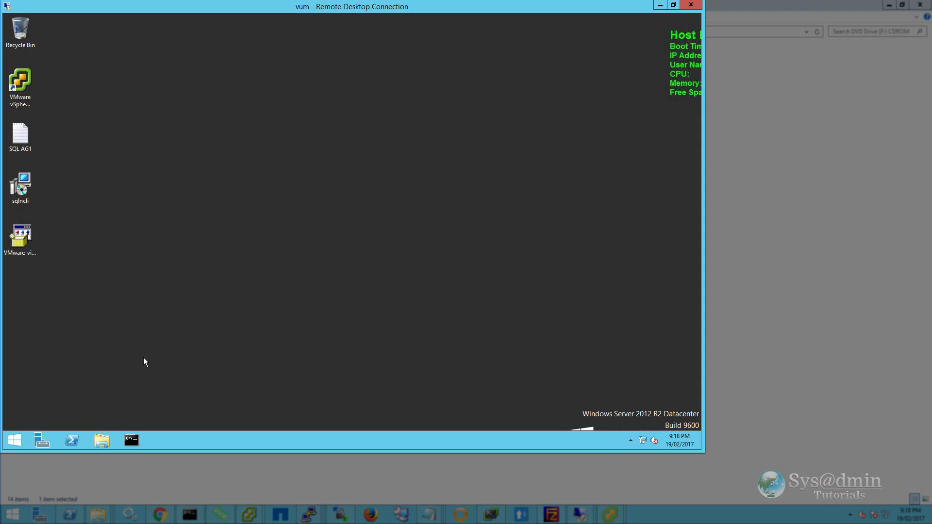
left_click(104, 439)
right_click(241, 237)
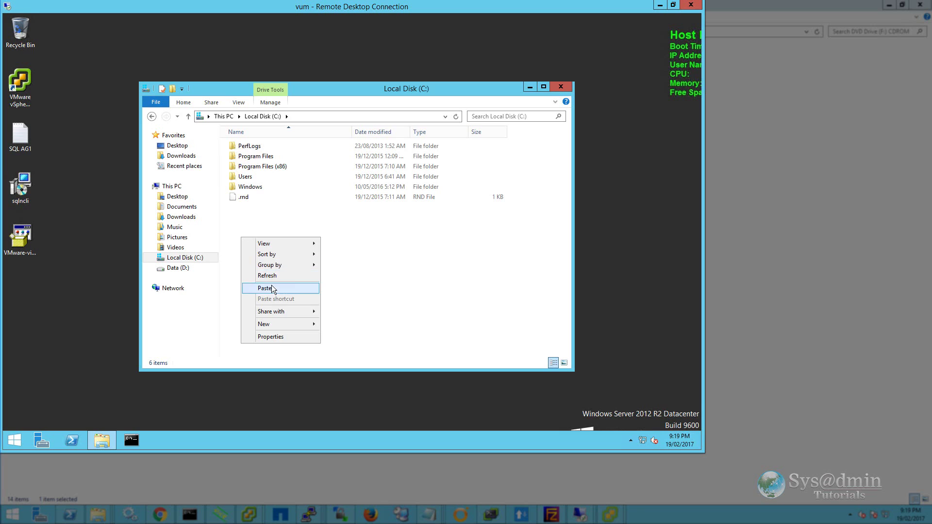
left_click(266, 289)
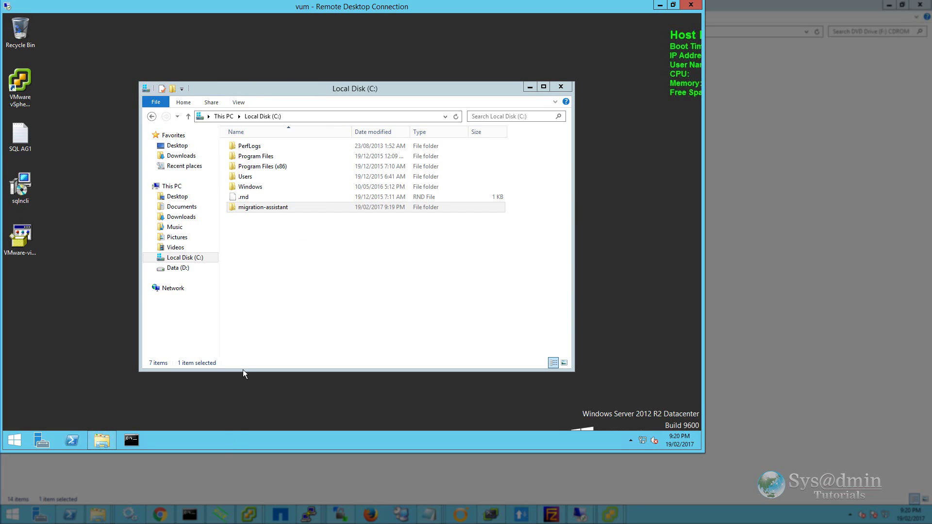
right_click(135, 440)
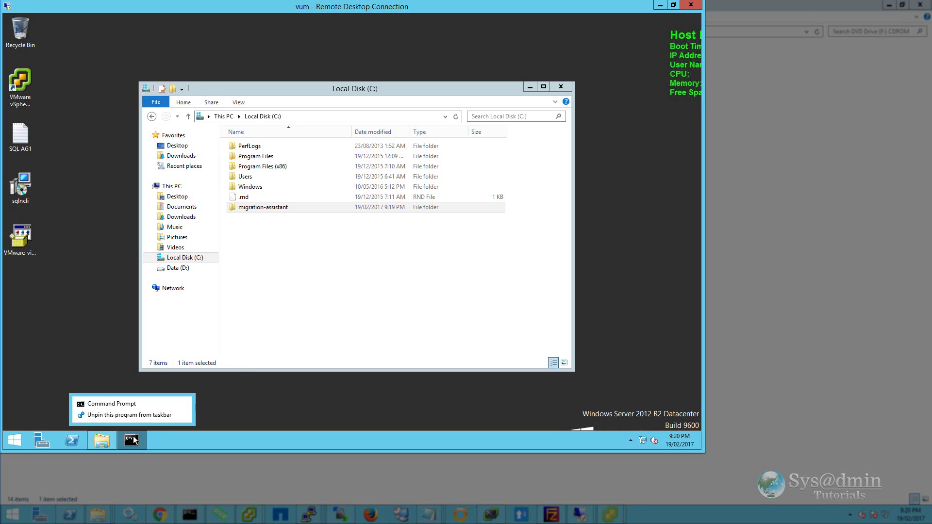
right_click(134, 403)
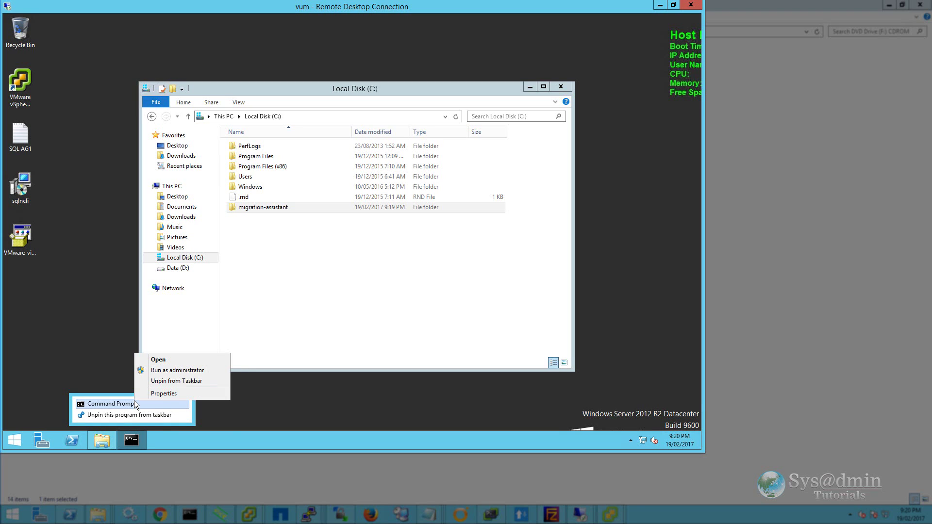
- As administrator, run VMware-Migration-Assistant.exe from C:\migration-assistant and paste the account password
left_click(185, 370)
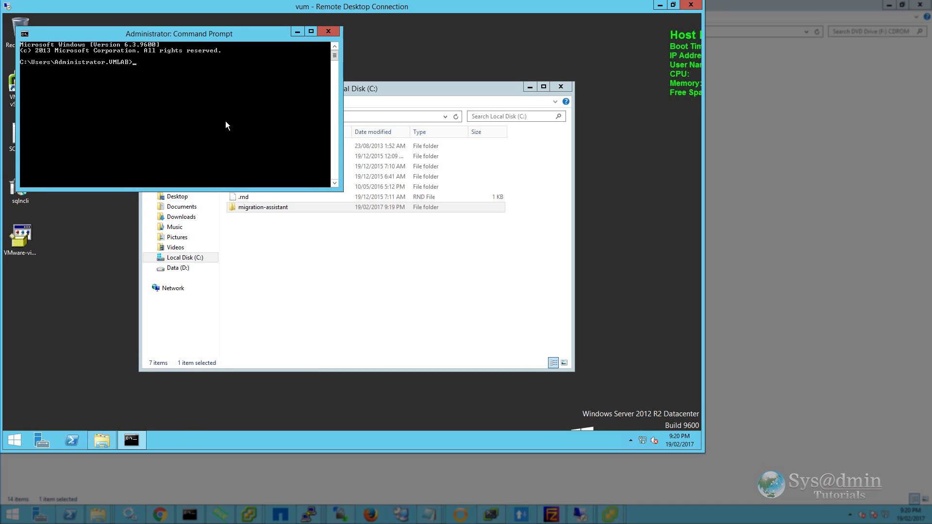
type("cd\\migration-assistant")
key("Return")
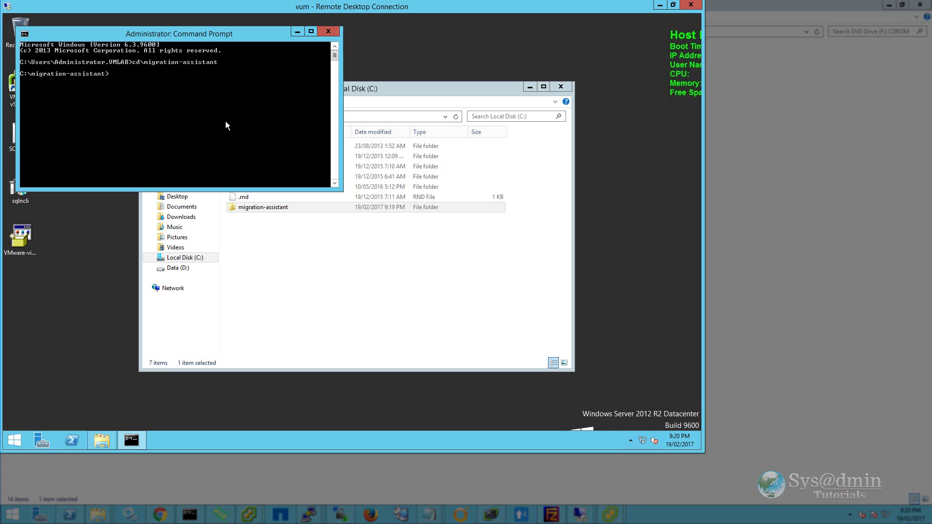
type("dir")
key("Return")
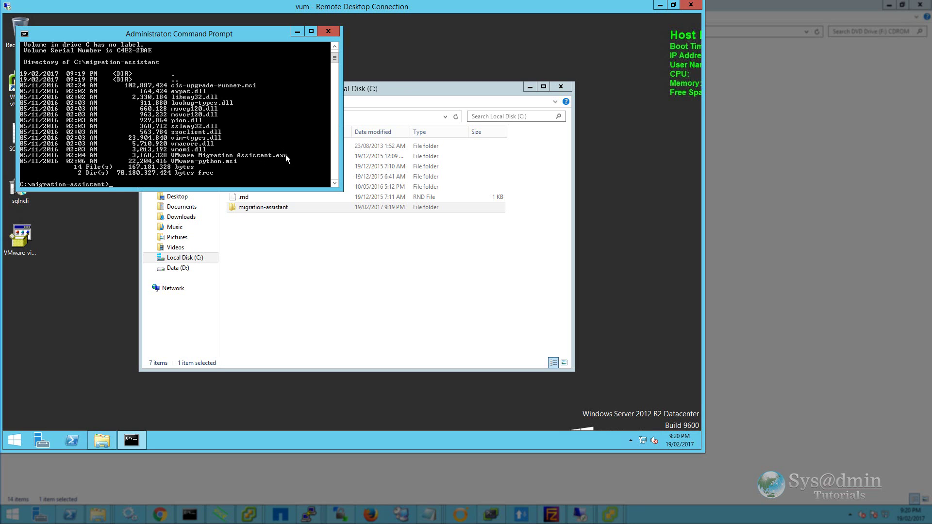
type("VMware-Migration-Assistant.exe")
key("Return")
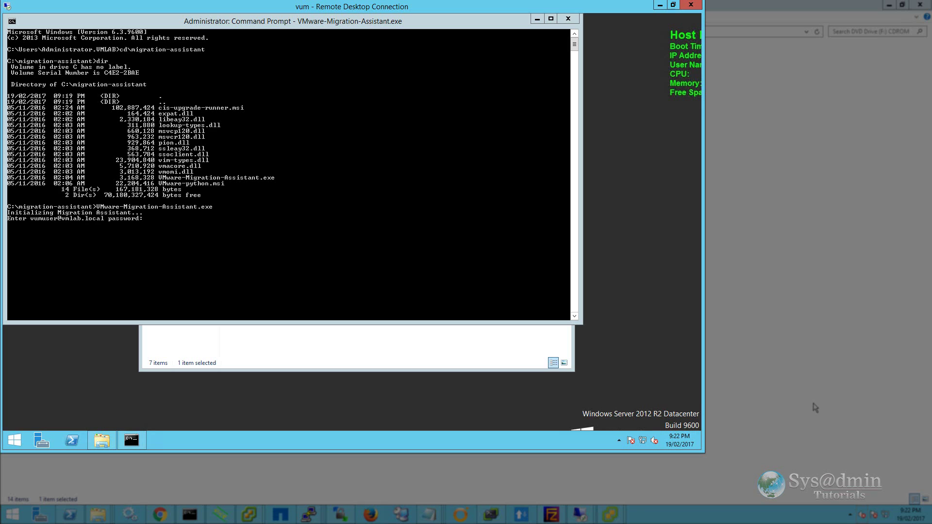
right_click(164, 223)
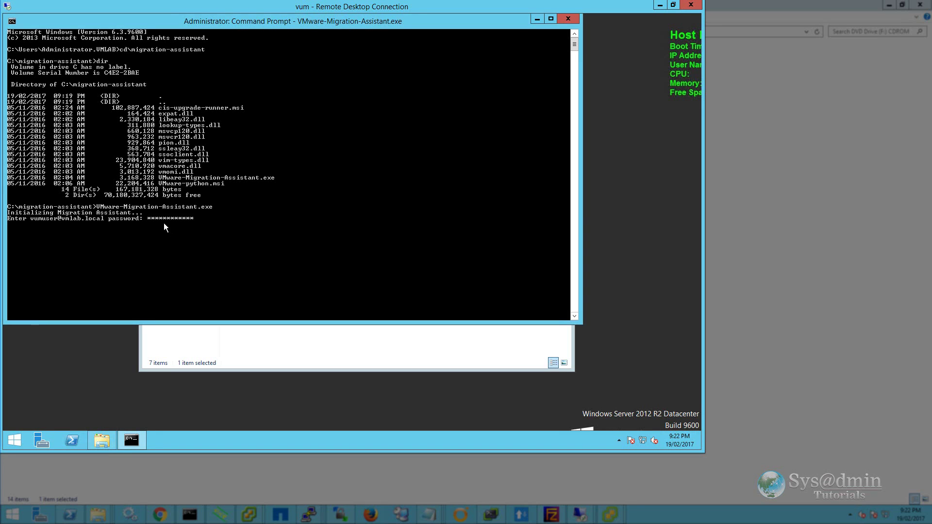
- Submit the password, let the prechecks finish, then minimise the vum remote session
key("Return")
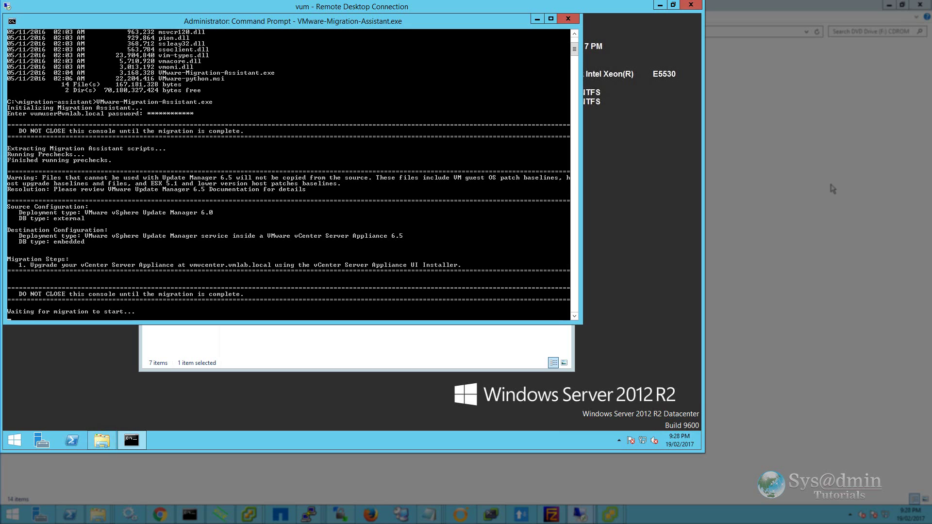
left_click(660, 5)
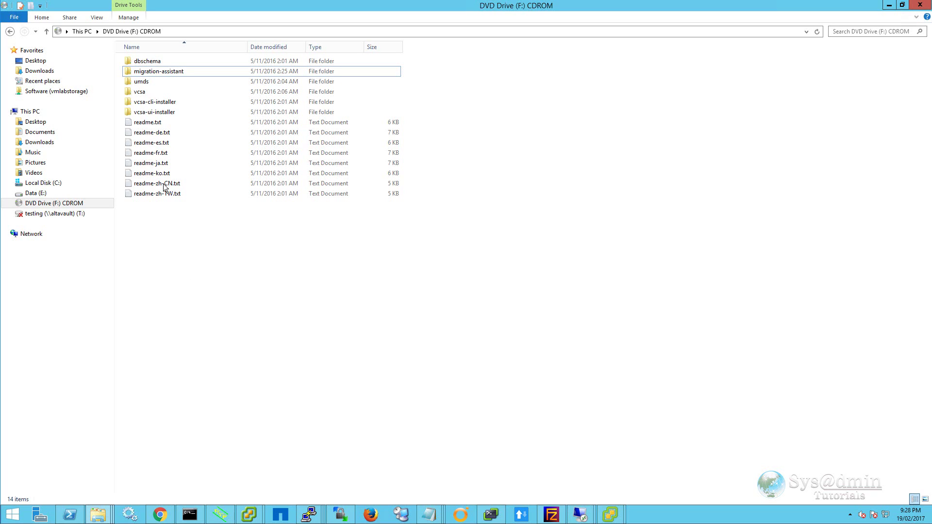
- Launch installer.exe from vcsa-ui-installer\win32 on the DVD
double_click(161, 112)
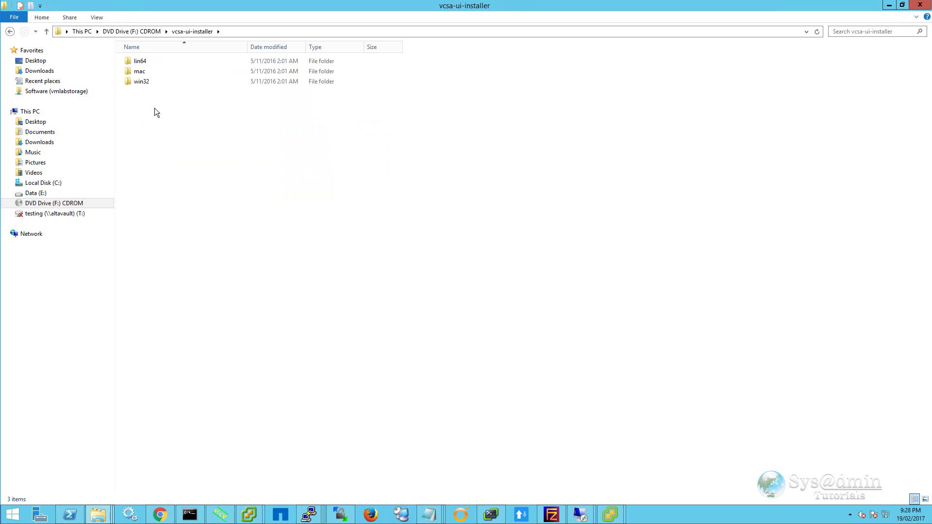
double_click(142, 82)
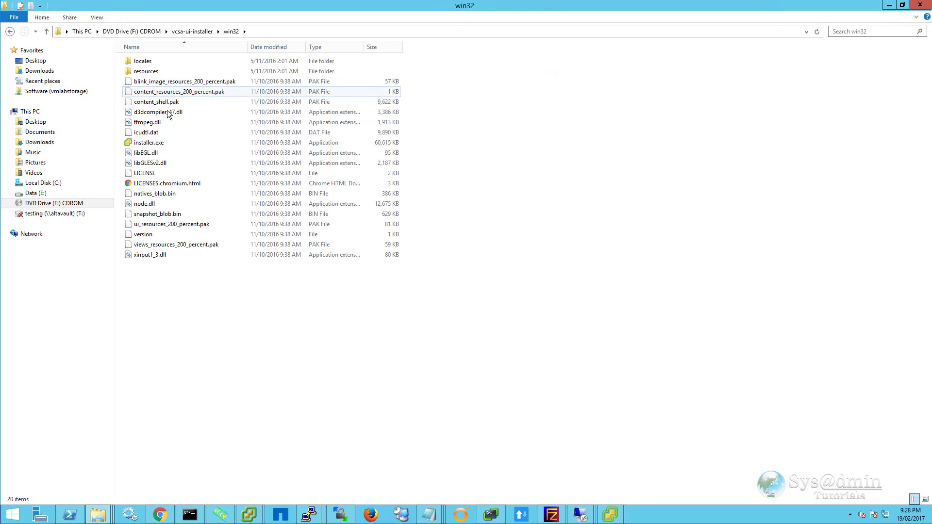
double_click(163, 146)
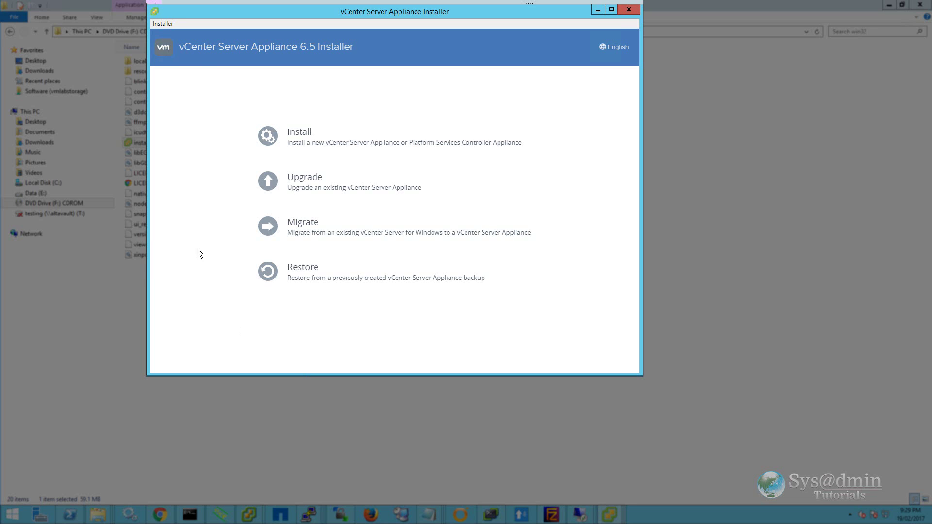
- Choose Upgrade and advance past Introduction and the accepted license agreement
left_click(293, 186)
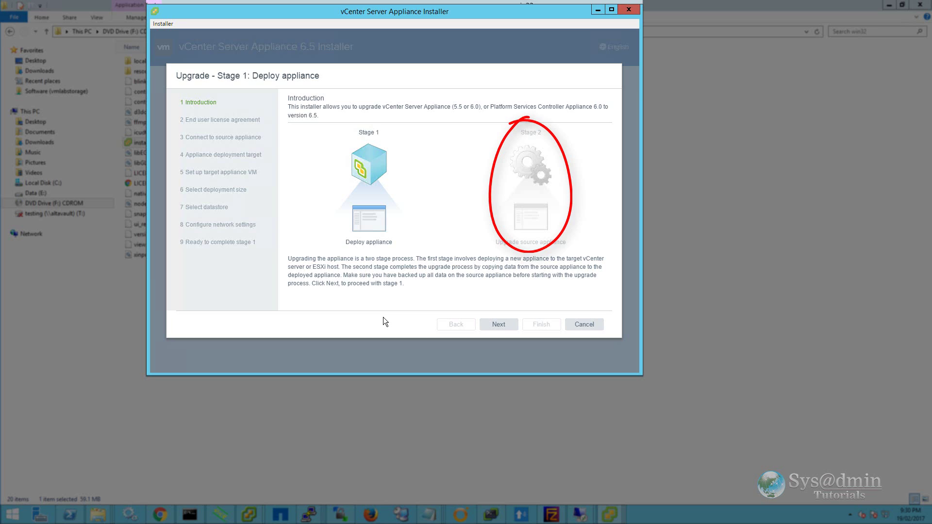
left_click(501, 326)
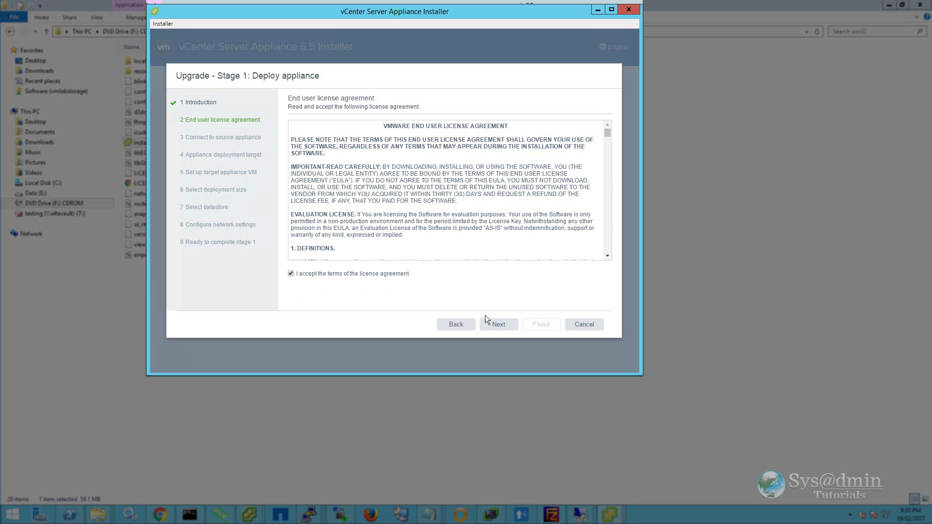
left_click(499, 325)
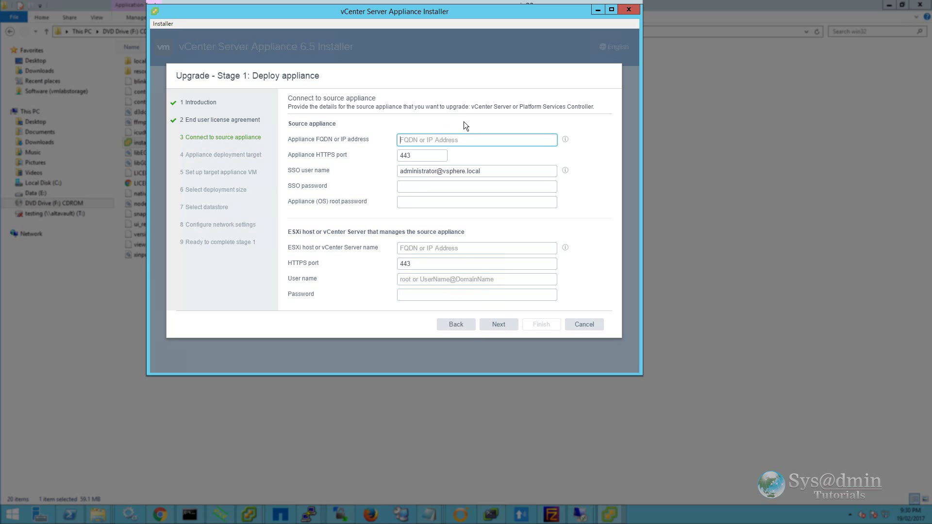
- Enter source appliance vmvcenter.vmlab.local with its SSO and appliance root passwords
type("vmvcenter.vmlab.local")
key("Tab")
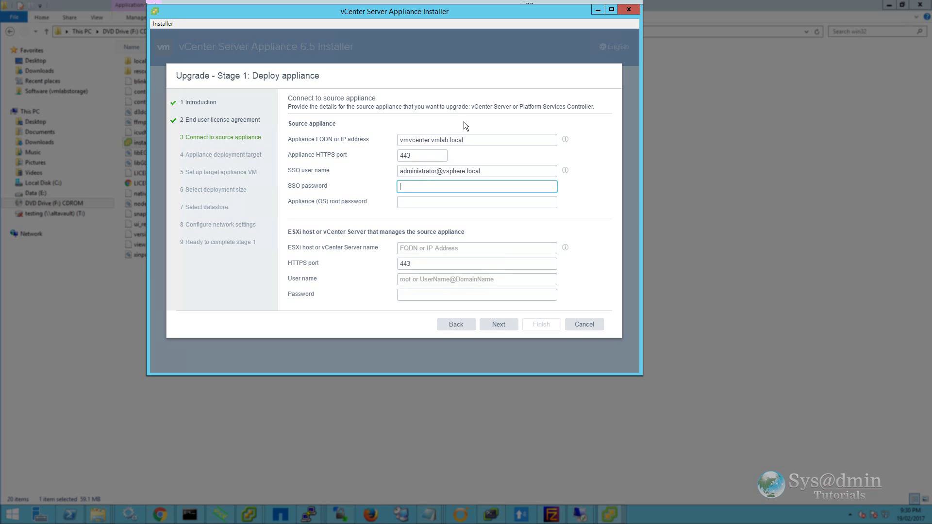
key("ctrl+v")
key("Tab")
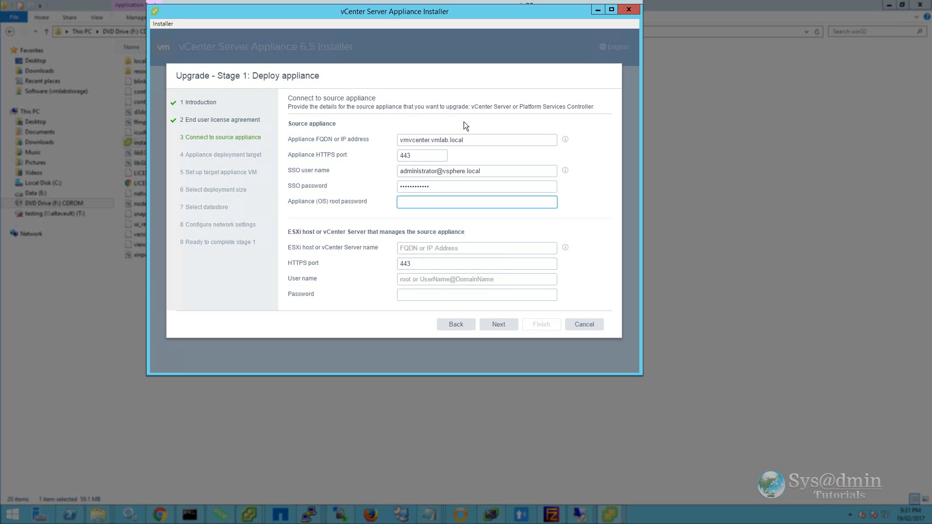
key("ctrl+v")
- Specify managing host vmhost2.vmlab.local with user root and its password, accepting the certificates
left_click(468, 246)
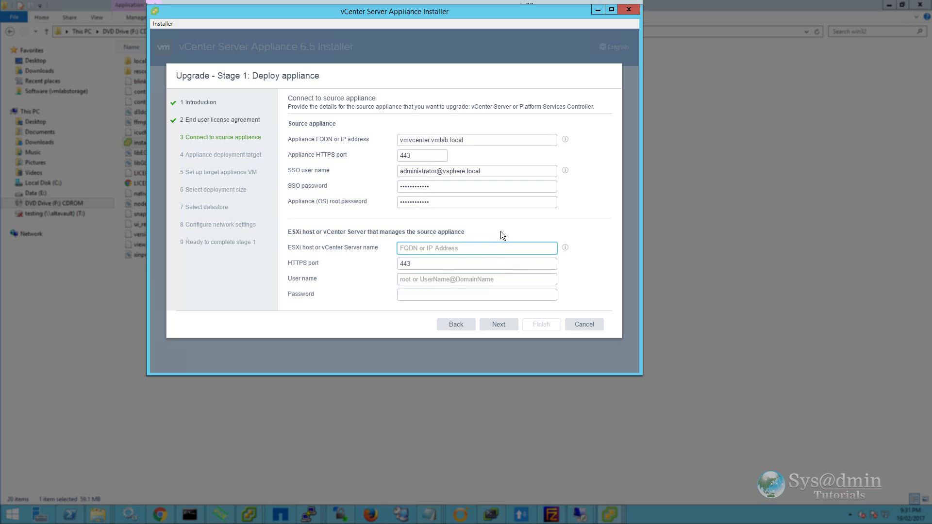
key("ctrl+v")
key("Tab")
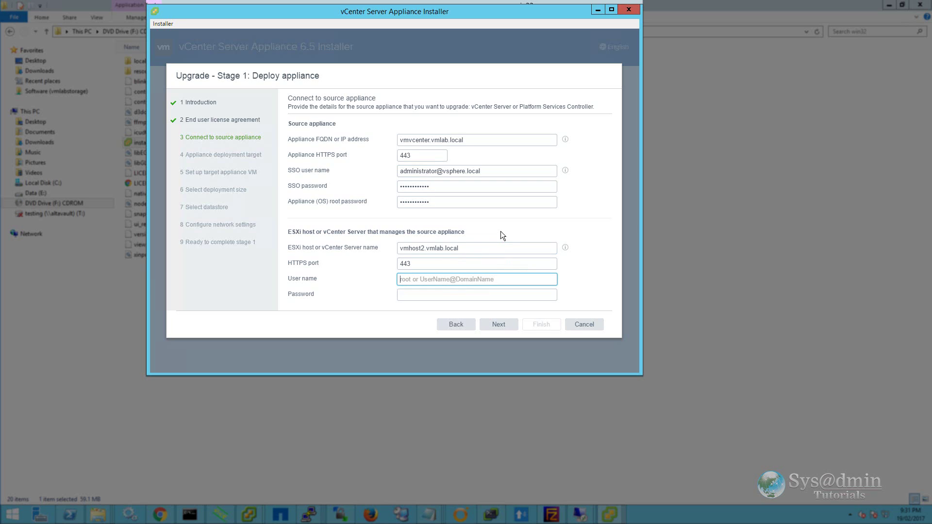
type("root")
key("Tab")
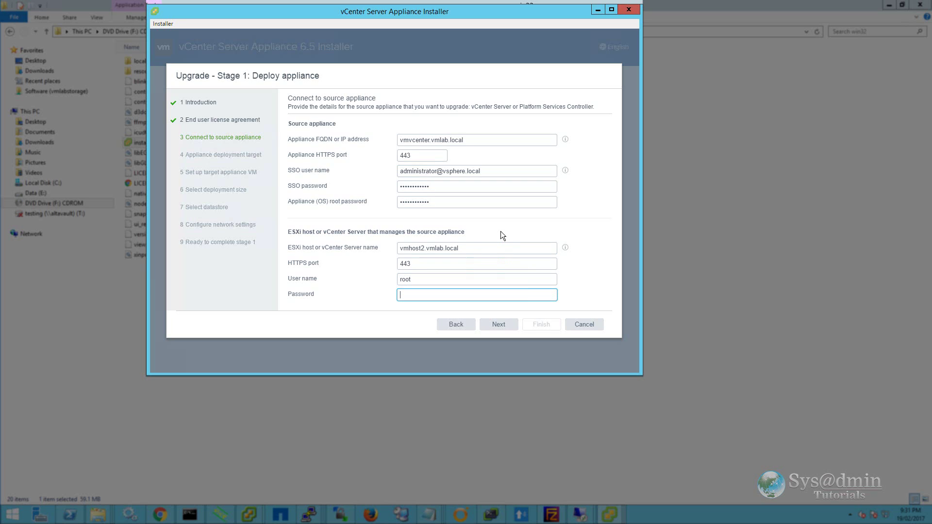
key("ctrl+v")
left_click(503, 327)
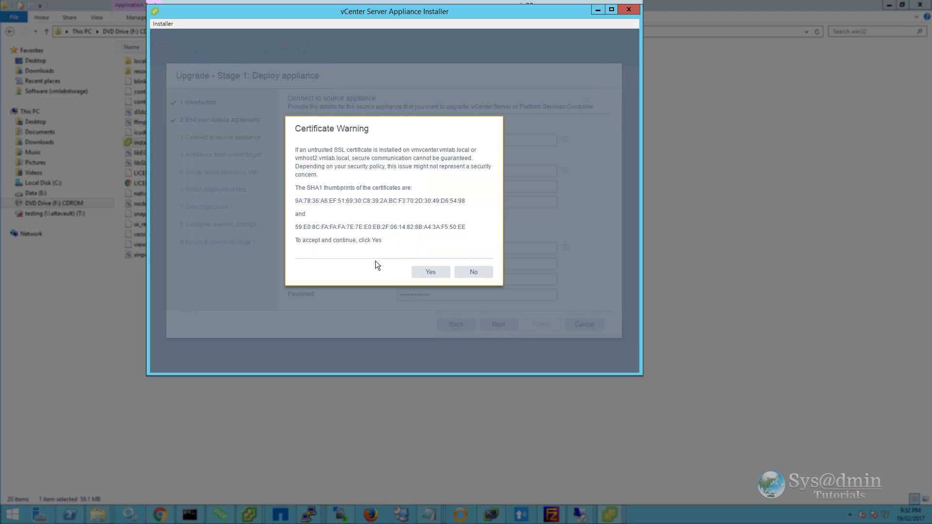
left_click(431, 272)
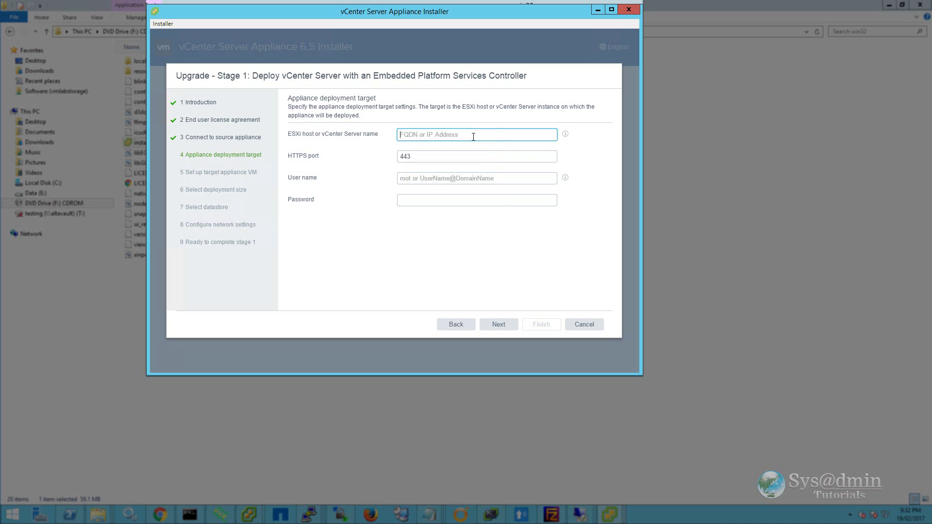
- Target ESXi host vmhost2.vmlab.local as root and accept its certificate warning
type("vmhost2.vmlab.local")
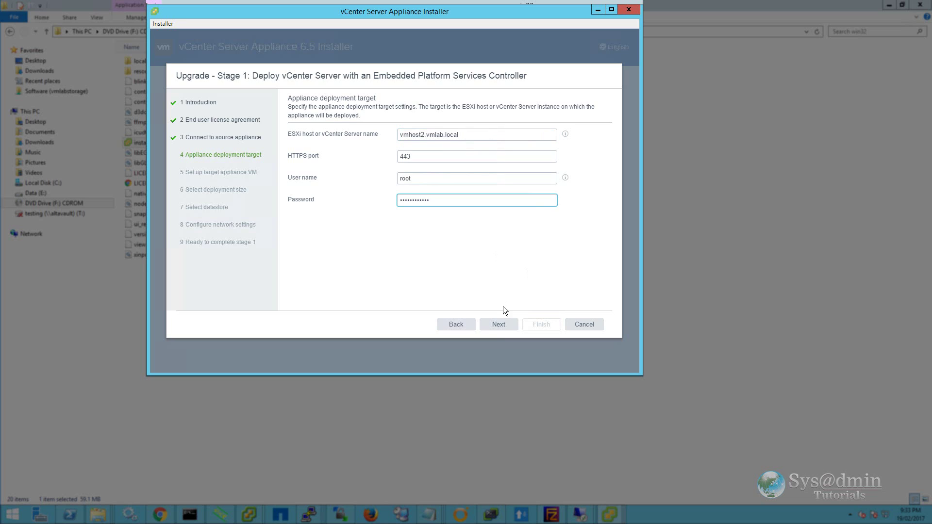
left_click(499, 324)
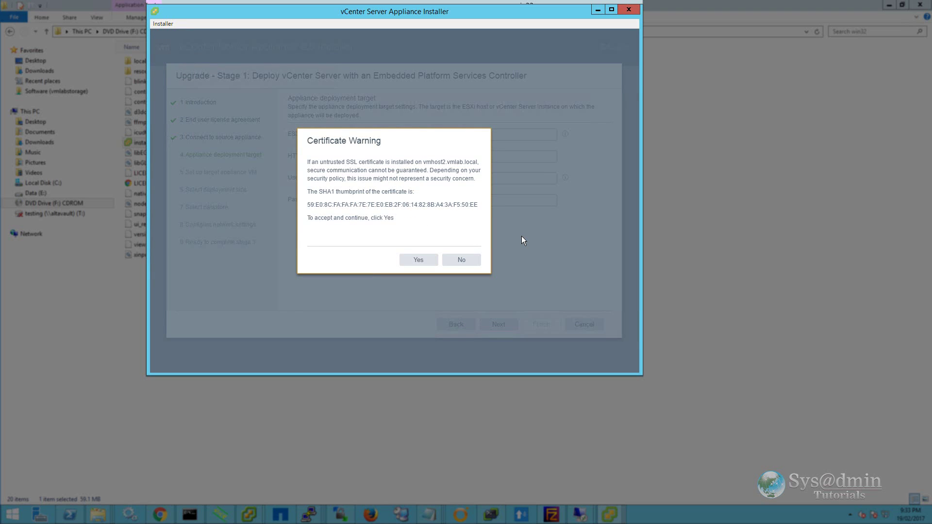
left_click(418, 263)
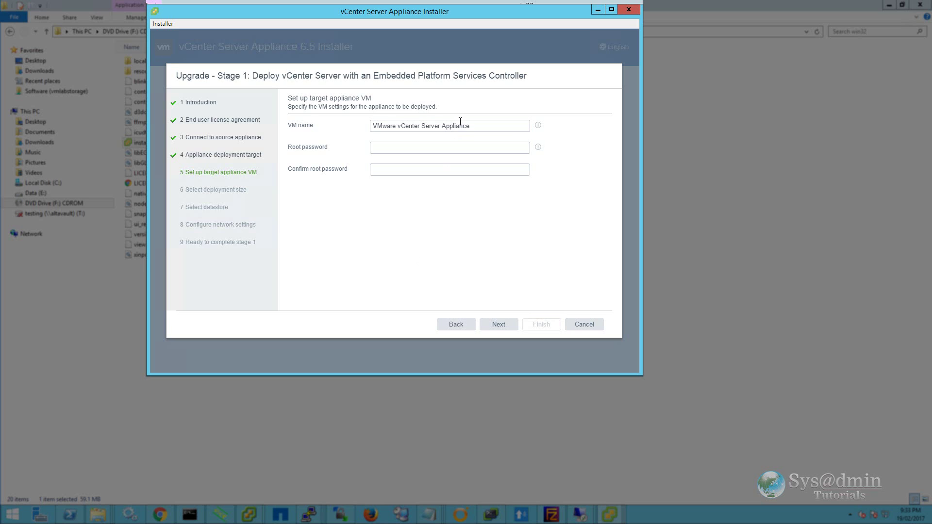
- Name the target VM vmvcenter65 and enter and confirm its root password
type("vmvcenter65")
key("Tab")
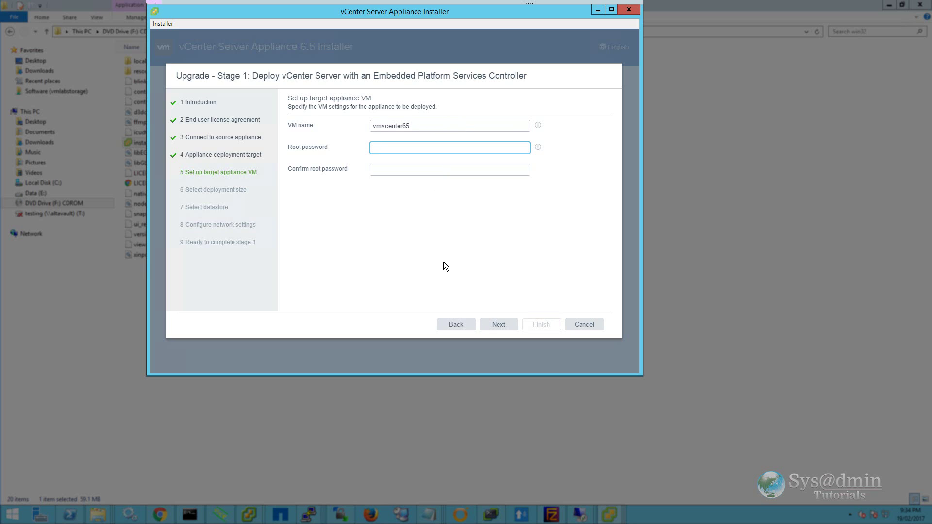
key("ctrl+v")
key("Tab")
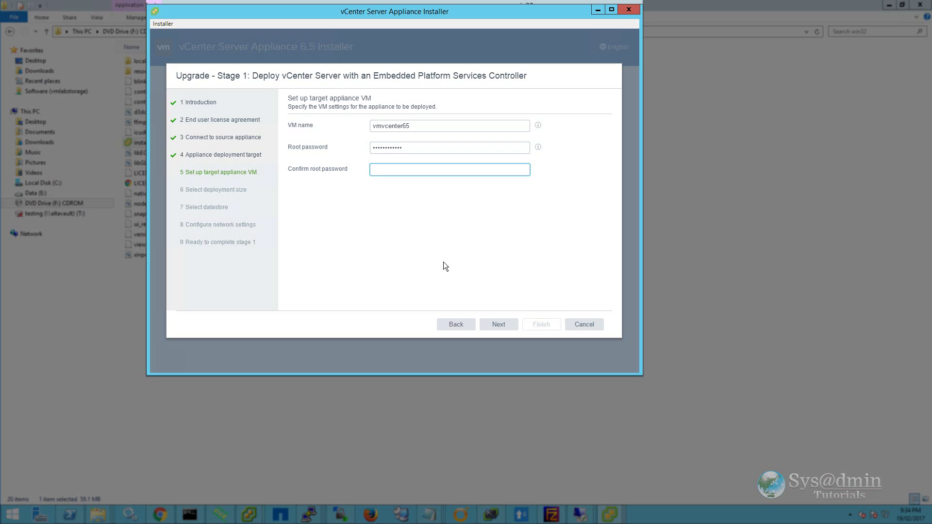
key("ctrl+v")
left_click(503, 325)
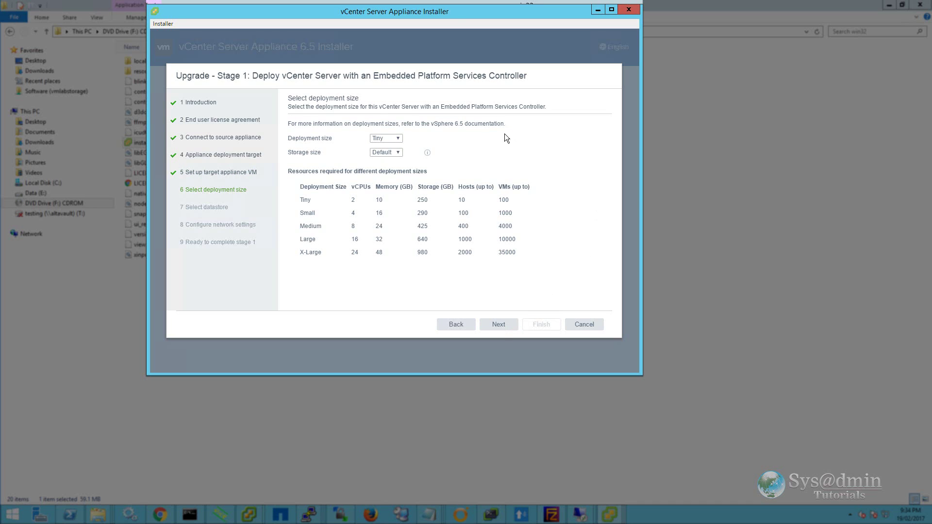
- Keep the Tiny deployment size with Default storage and continue to datastore selection
left_click(398, 139)
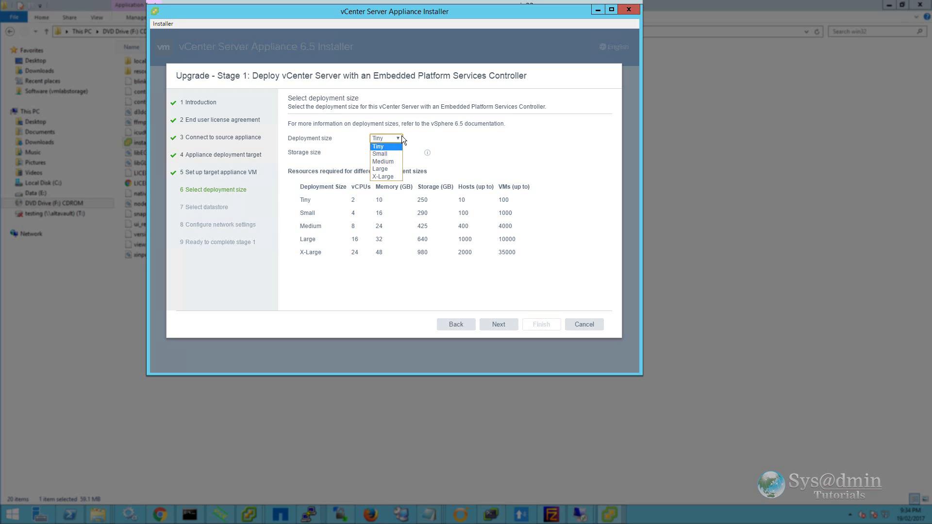
left_click(402, 137)
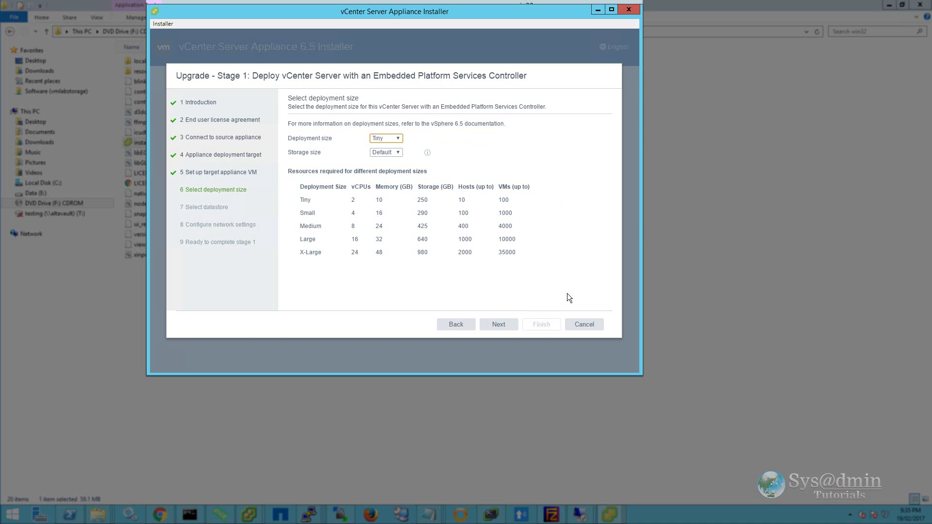
left_click(505, 329)
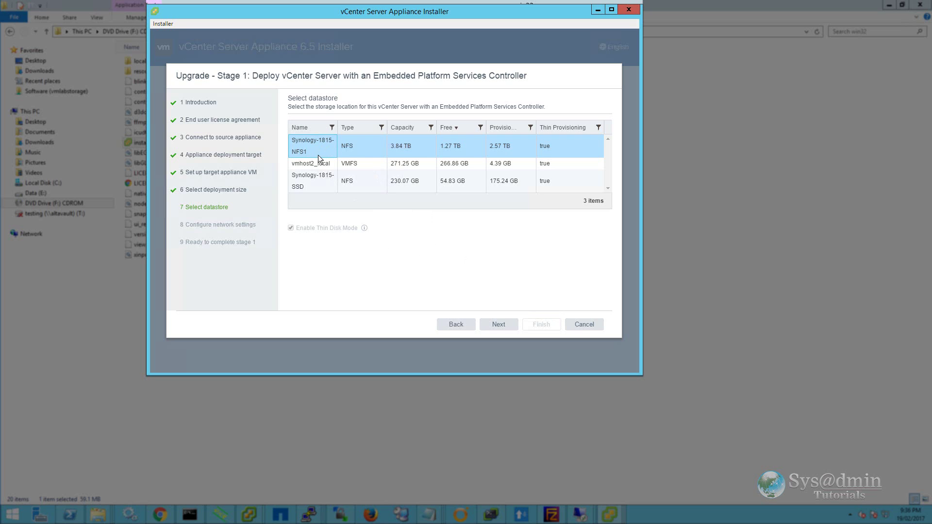
- Accept the datastore and set temporary IP 192.168.1.18, mask 255.255.255.0, gateway 192.168.1.1, DNS 192.168.1.101
left_click(499, 327)
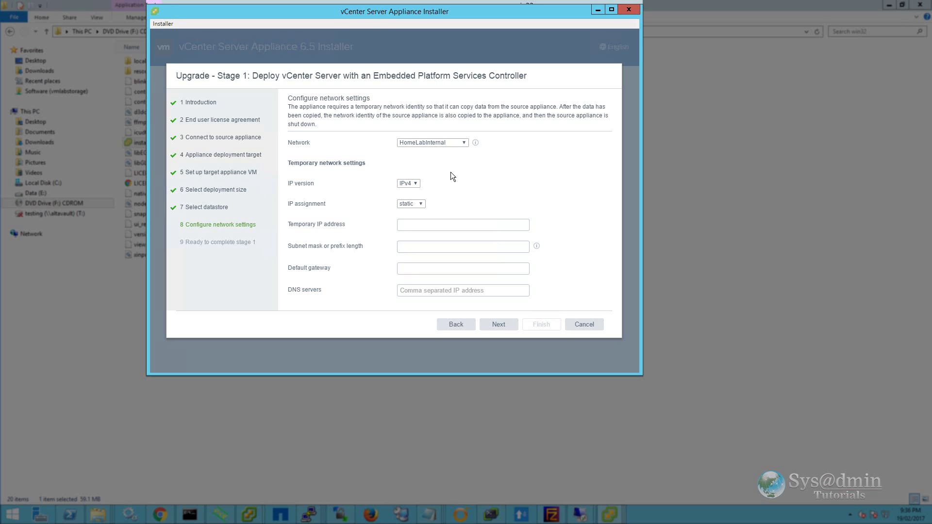
left_click(431, 223)
type("192.168.1.18")
key("Tab")
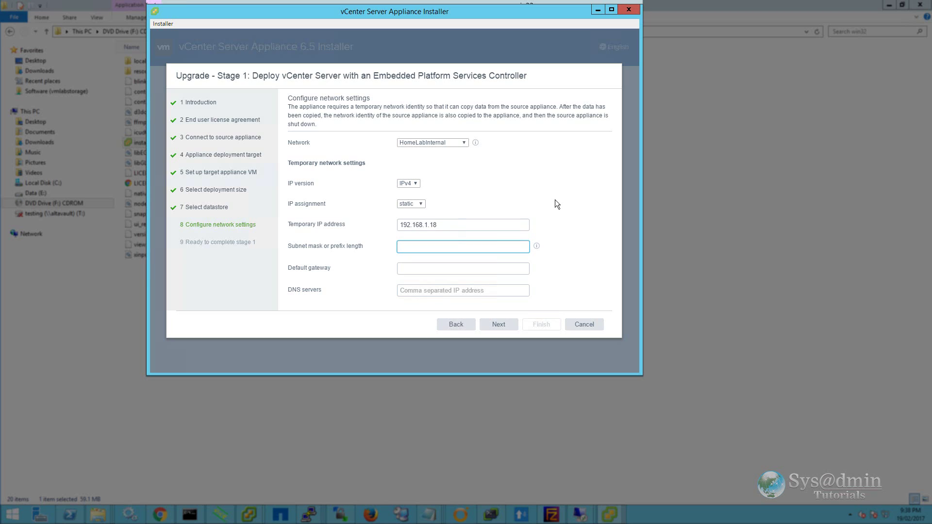
type("255.255.255.0")
key("Tab")
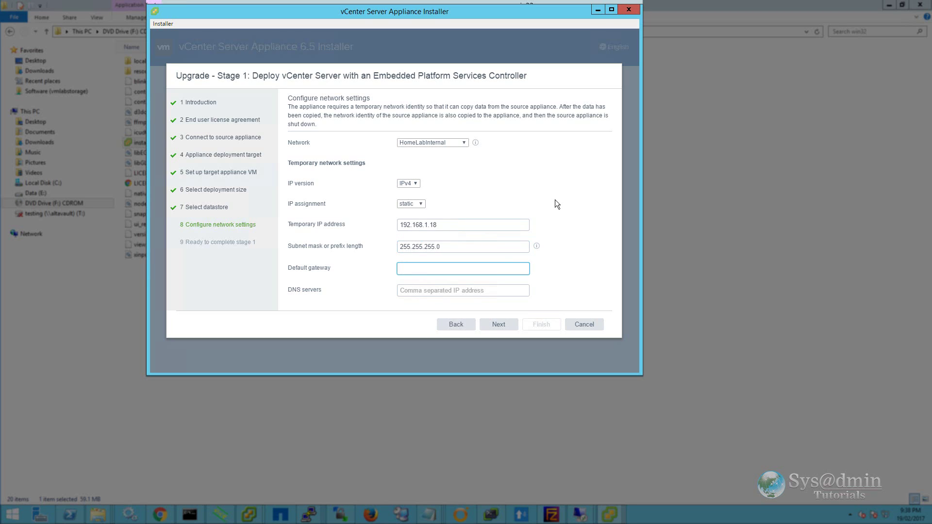
type("192.168.1.1")
key("Tab")
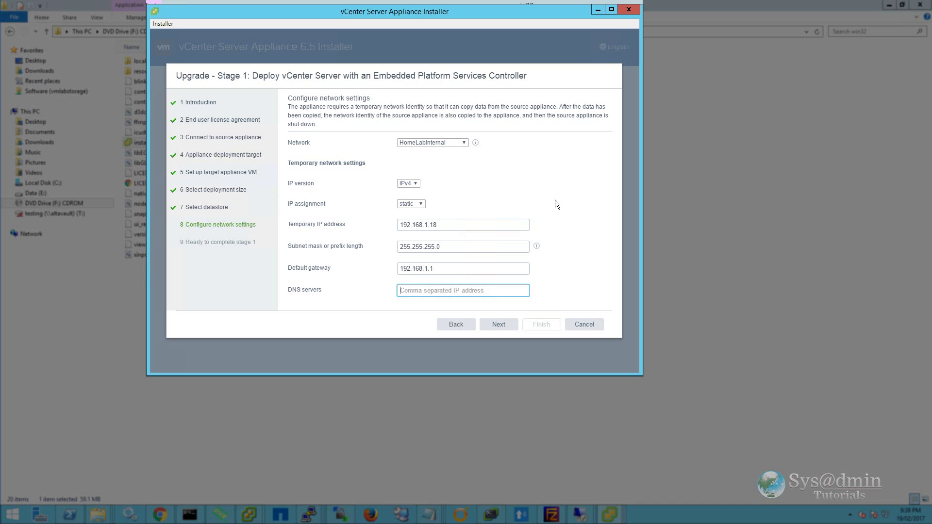
type("192.168.1.101")
left_click(496, 326)
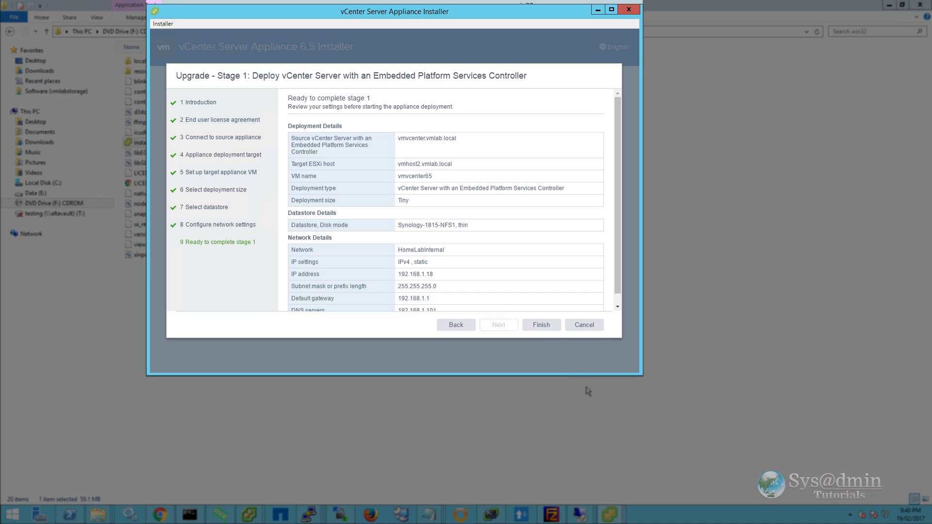
- Finish stage 1 and let the new appliance deploy to 100%
left_click(543, 325)
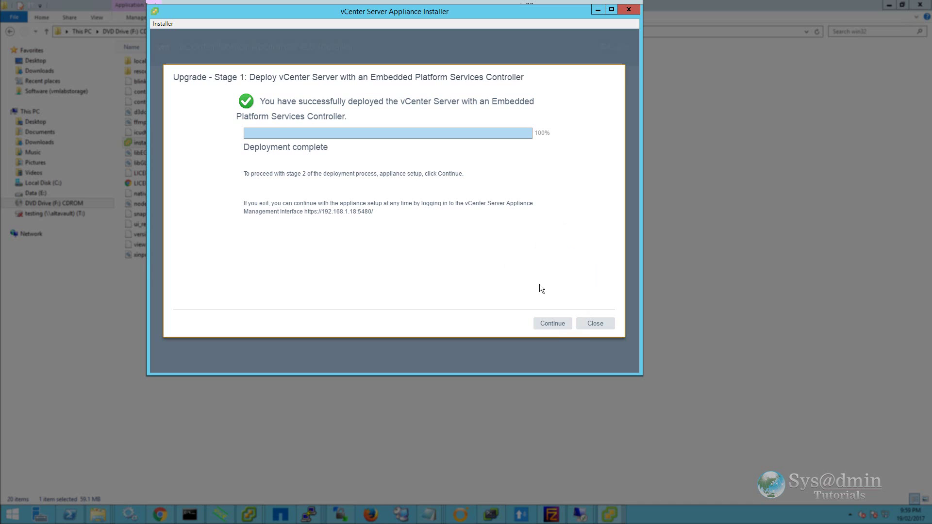
- Start stage 2, run the pre-upgrade checks, then bring up the vSphere Web Client
left_click(556, 323)
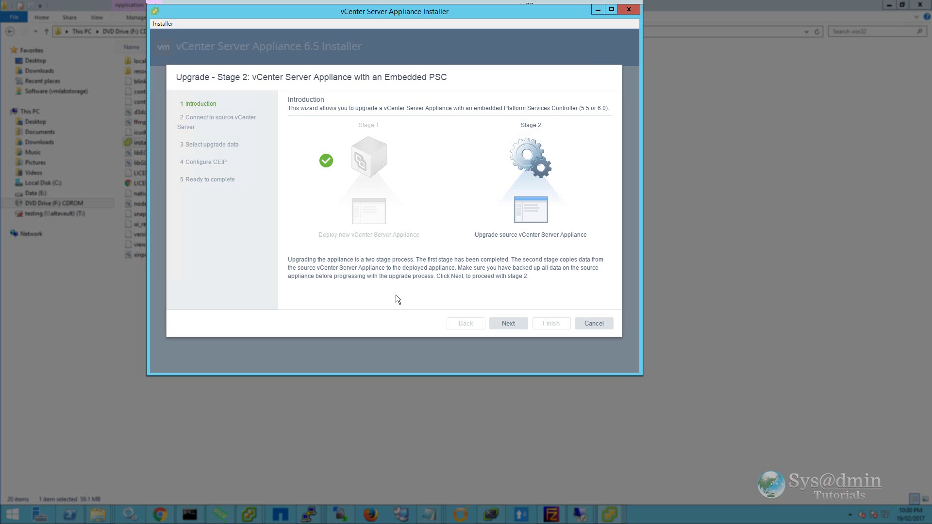
left_click(508, 324)
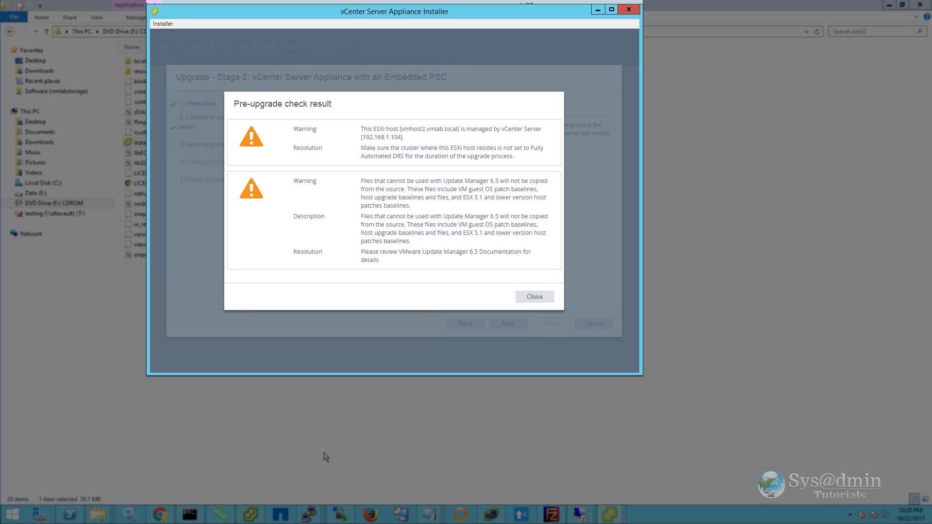
left_click(169, 516)
scroll(73, 292, "up", 2)
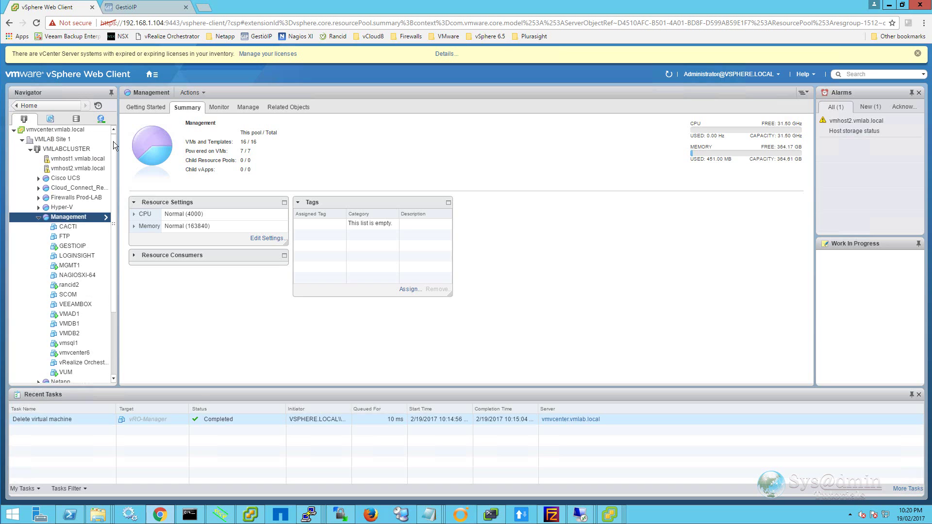
- Edit VMLABCLUSTER's vSphere DRS settings so DRS automation is Manual
left_click(75, 152)
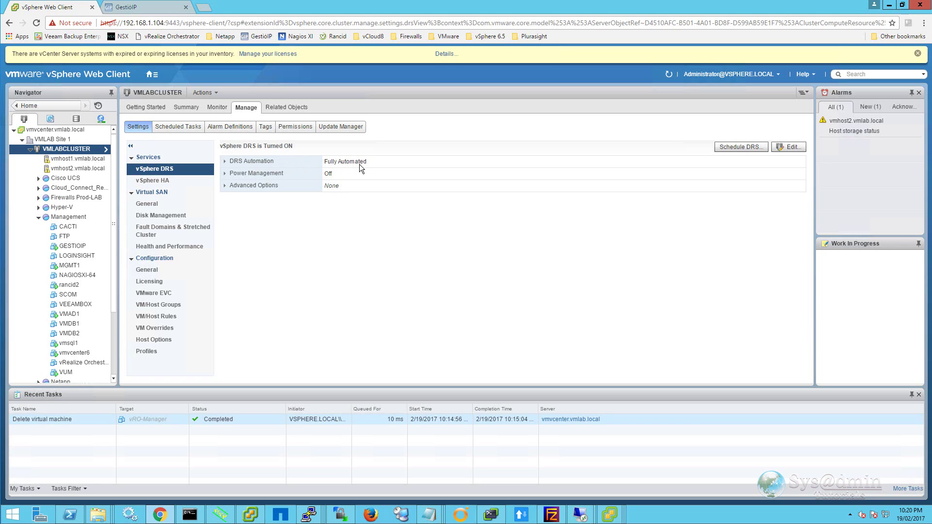
left_click(798, 149)
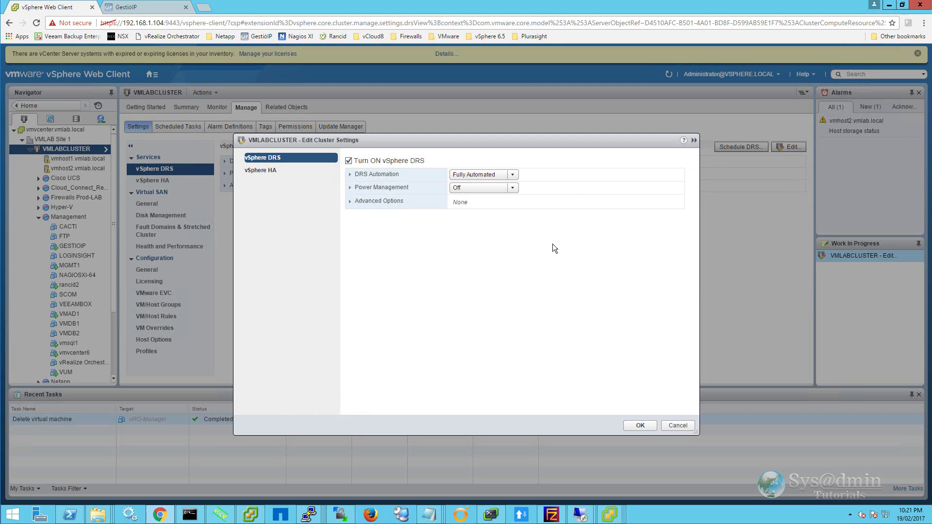
left_click(514, 176)
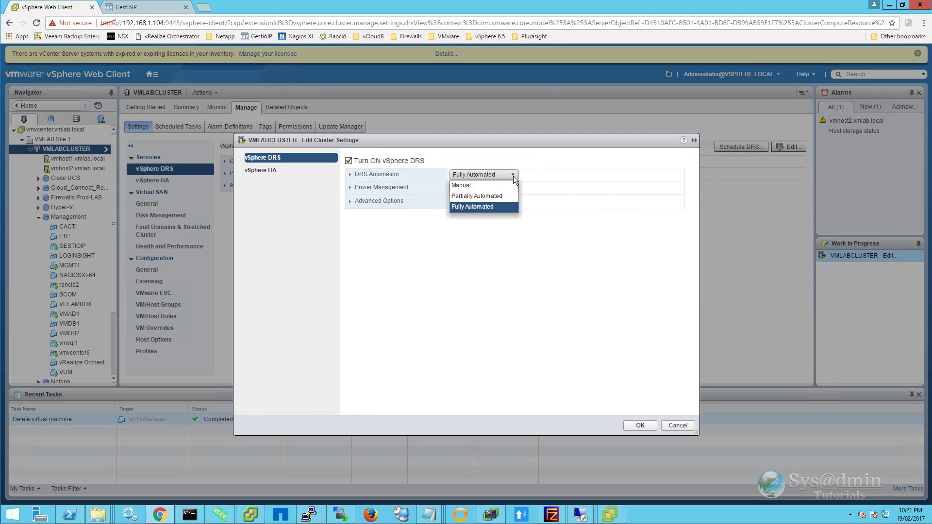
left_click(483, 185)
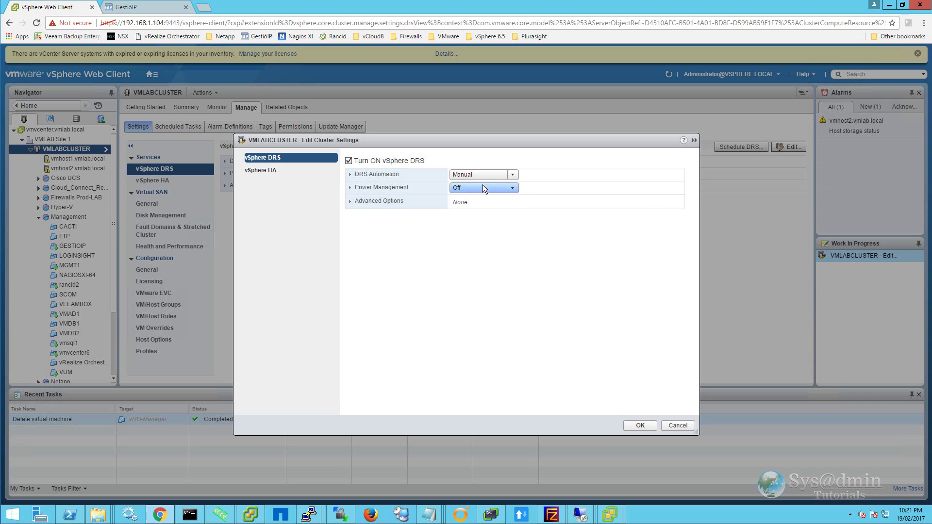
left_click(640, 426)
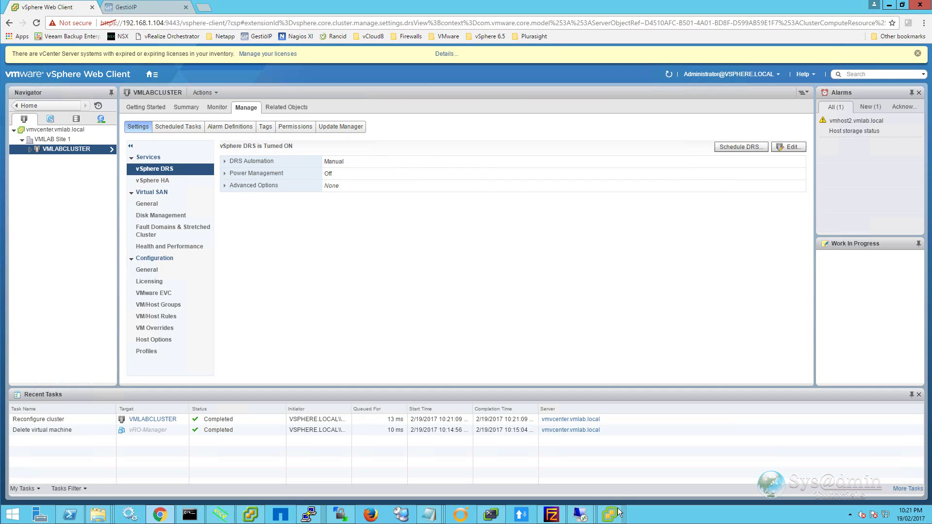
- Dismiss the pre-upgrade warnings, keep Configuration data only (2.3 GB), and decline CEIP
mouse_move(619, 513)
left_click(705, 465)
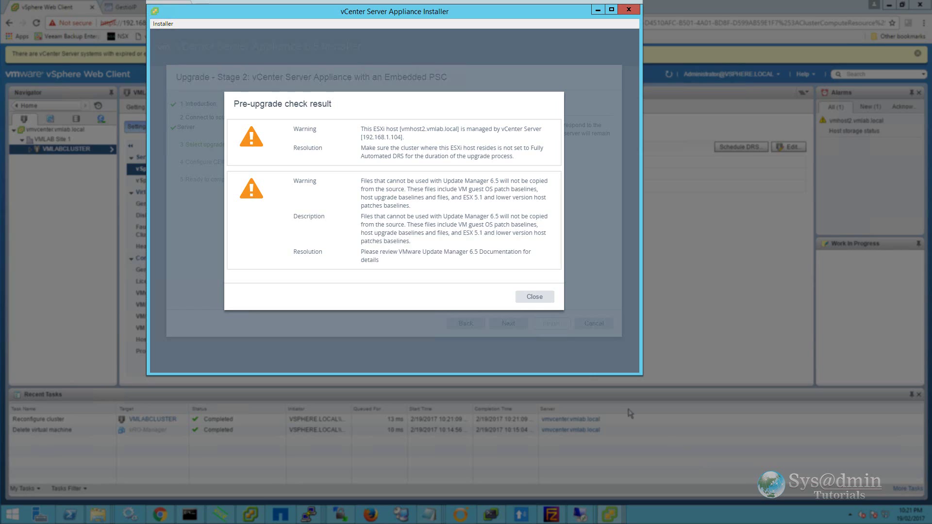
left_click(531, 300)
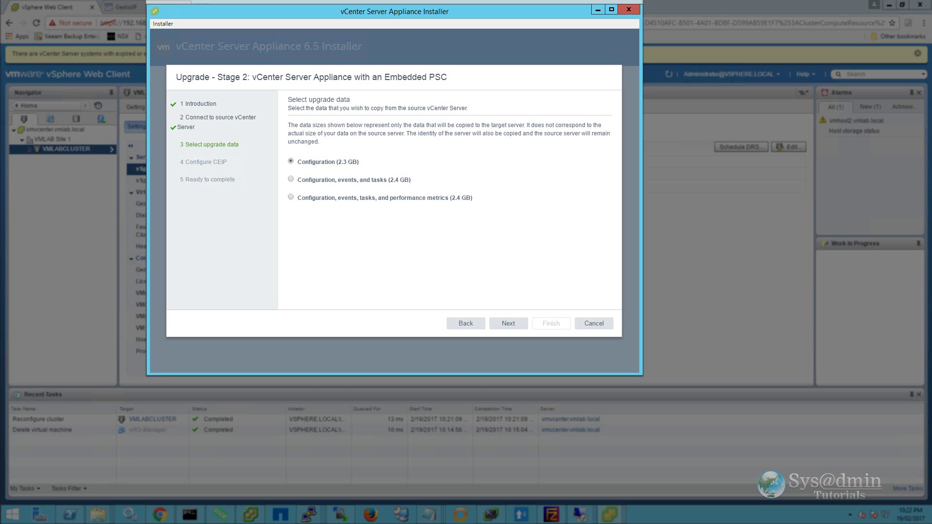
left_click(508, 322)
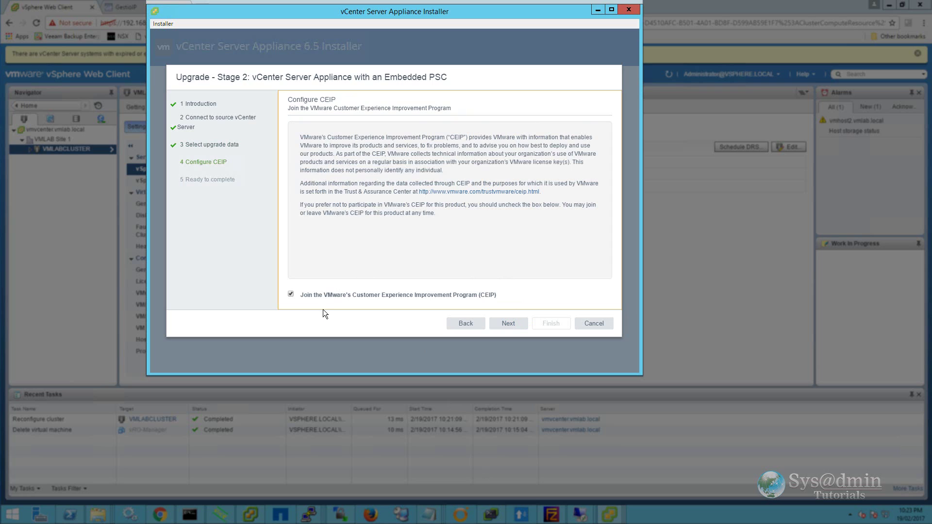
left_click(290, 295)
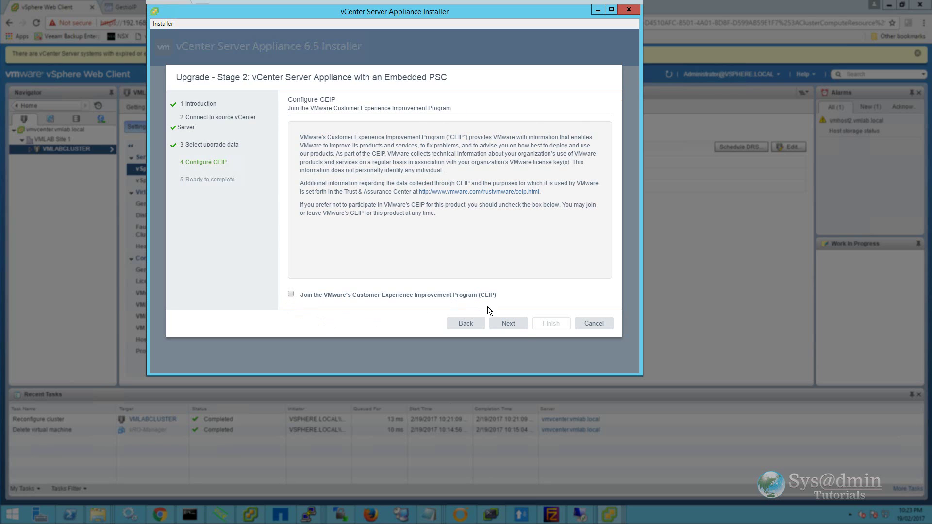
- Review the summary, finish stage 2, and accept the source vCenter shutdown warning
left_click(510, 323)
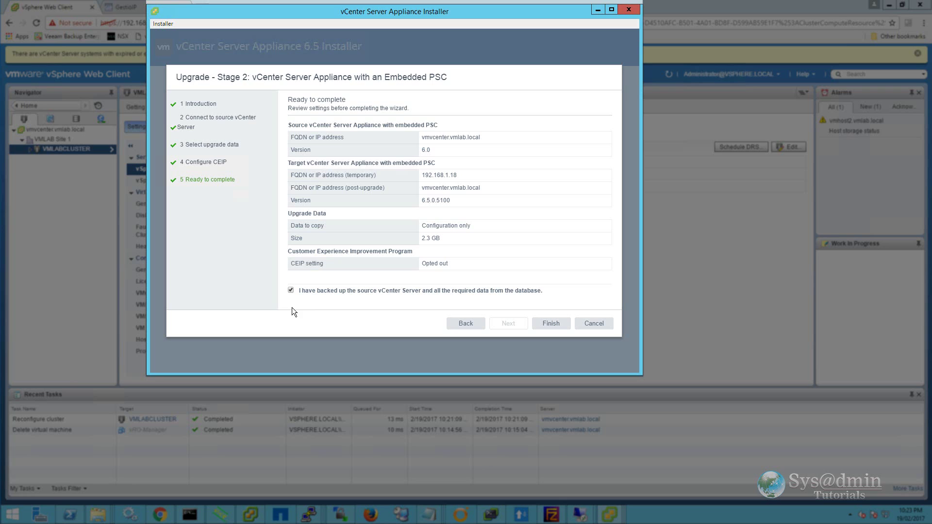
left_click(562, 326)
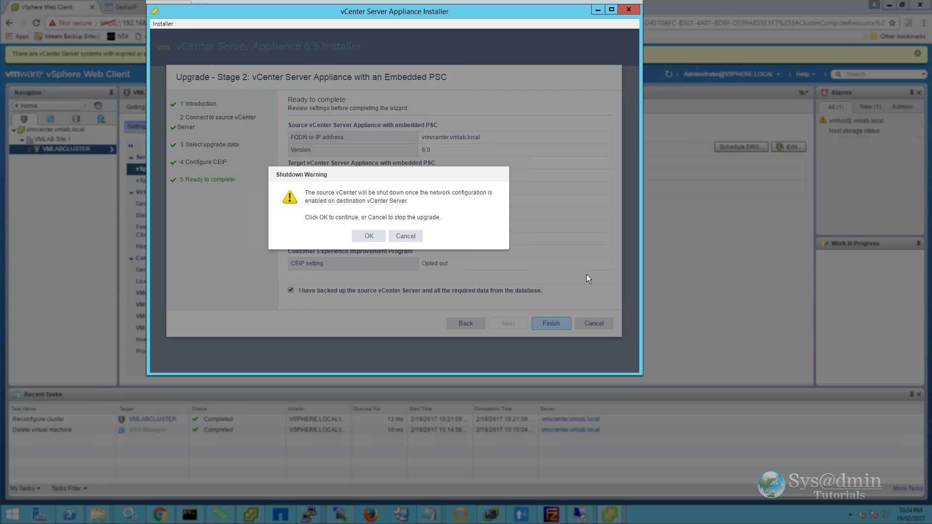
left_click(369, 236)
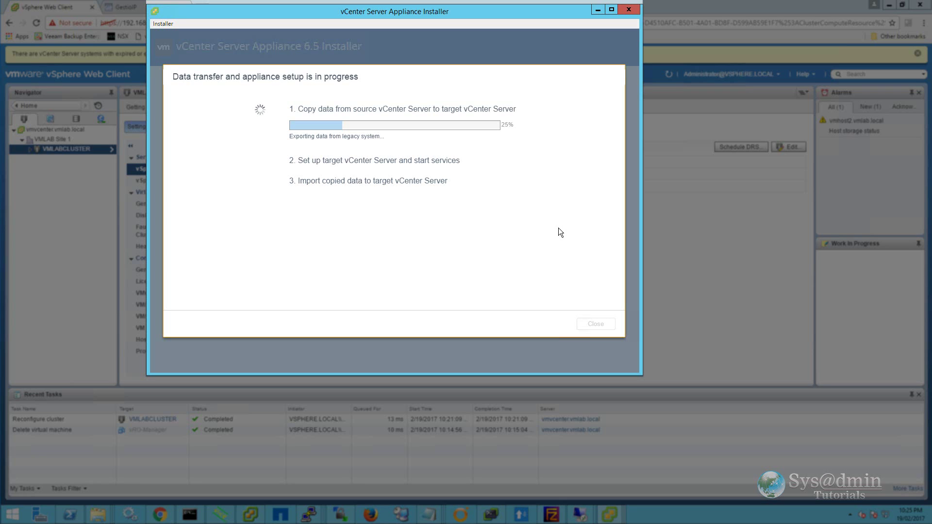
- Check the Update Manager migration assistant console, then minimize the remote session while stage 2 completes
left_click(669, 516)
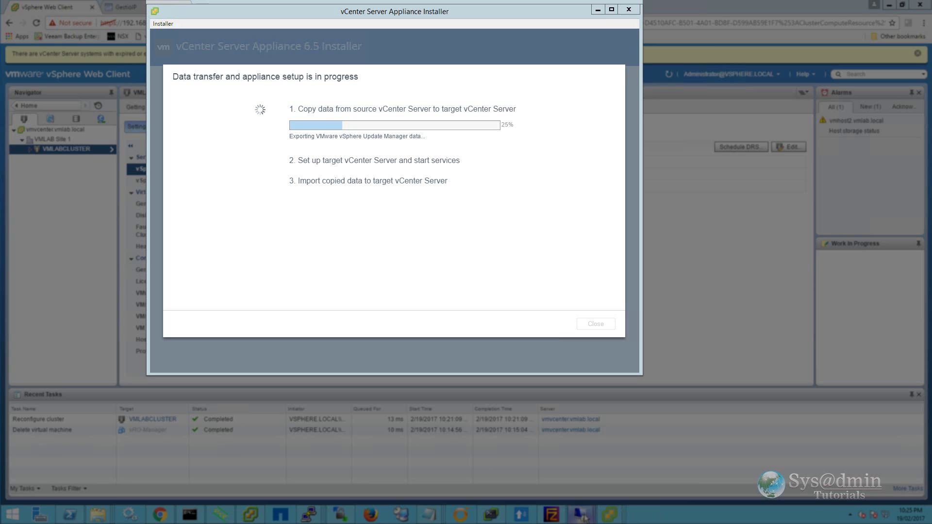
mouse_move(582, 516)
left_click(627, 468)
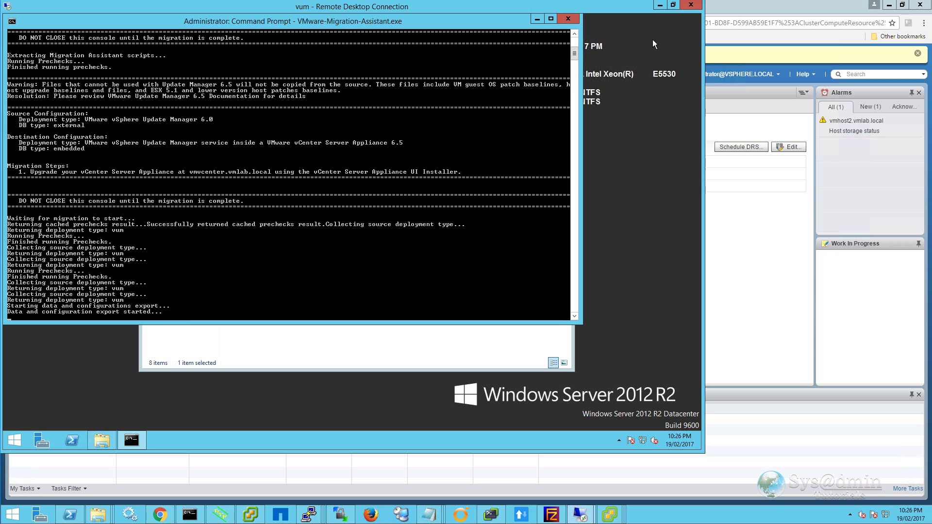
left_click(660, 6)
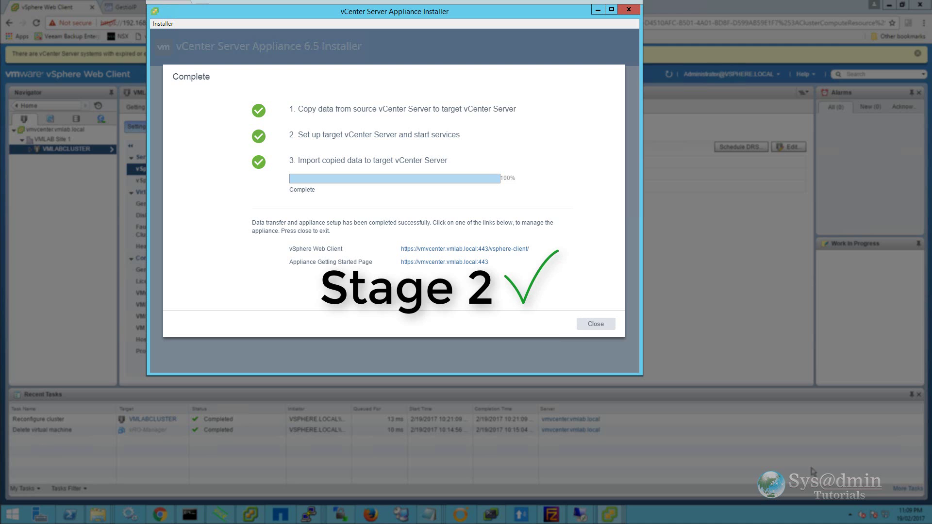
- Close the finished installer to open the vmvcenter.vmlab.local Getting Started page
left_click(596, 324)
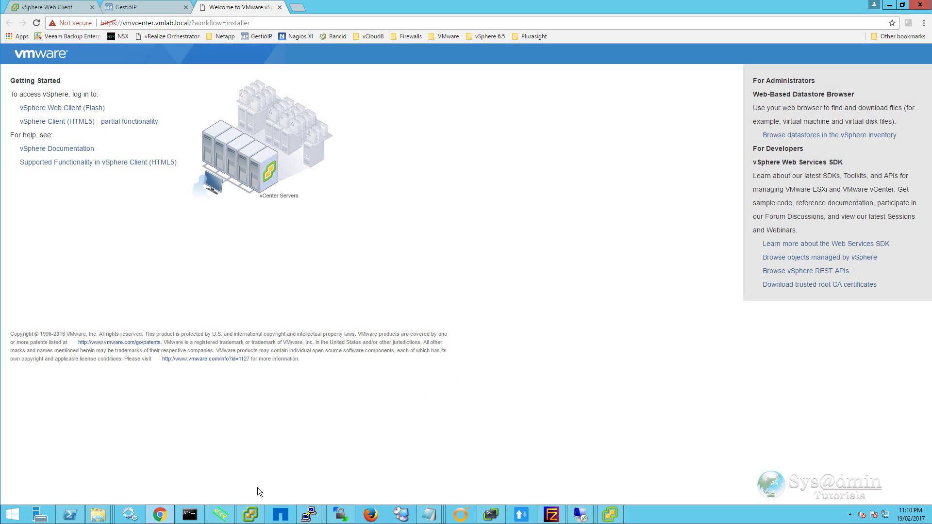
left_click(240, 514)
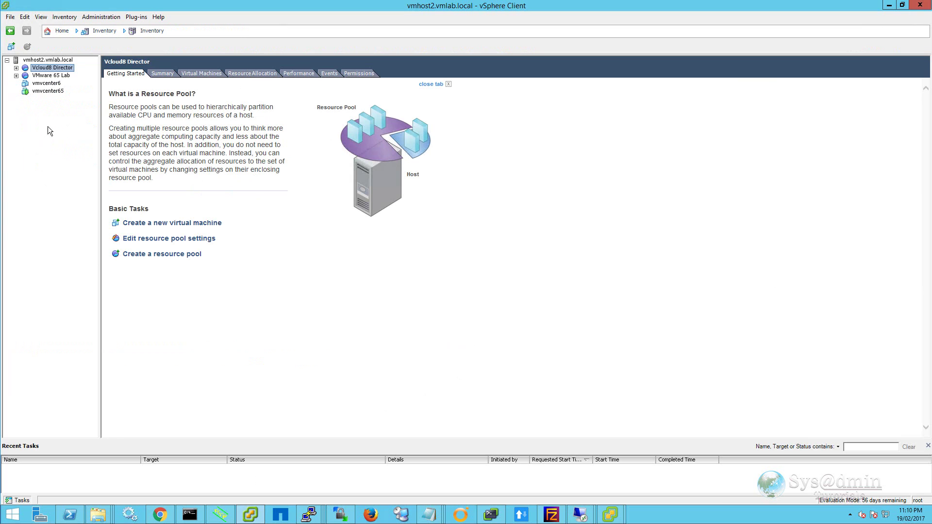
left_click(51, 86)
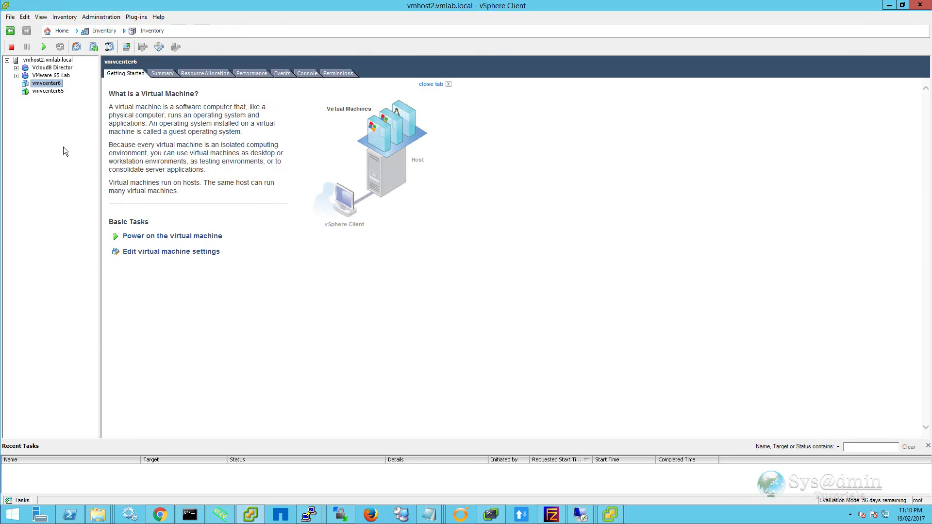
left_click(46, 92)
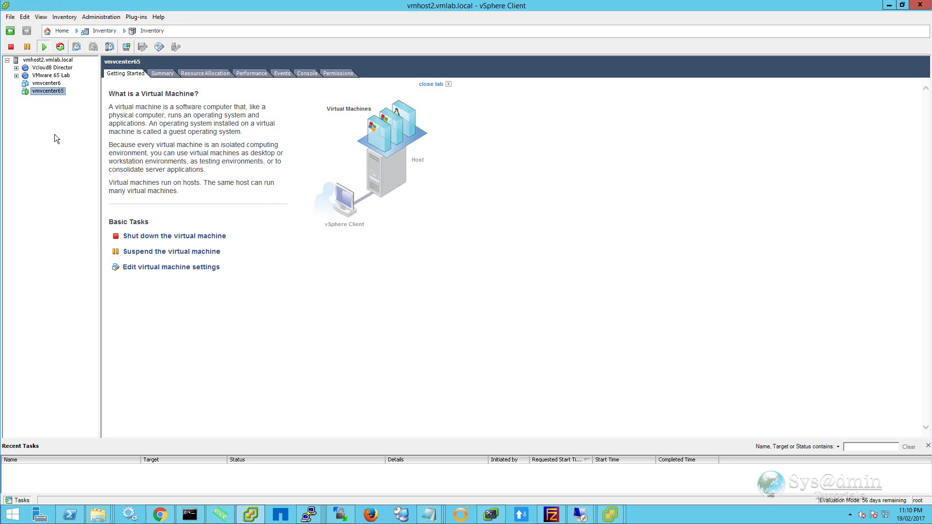
left_click(888, 6)
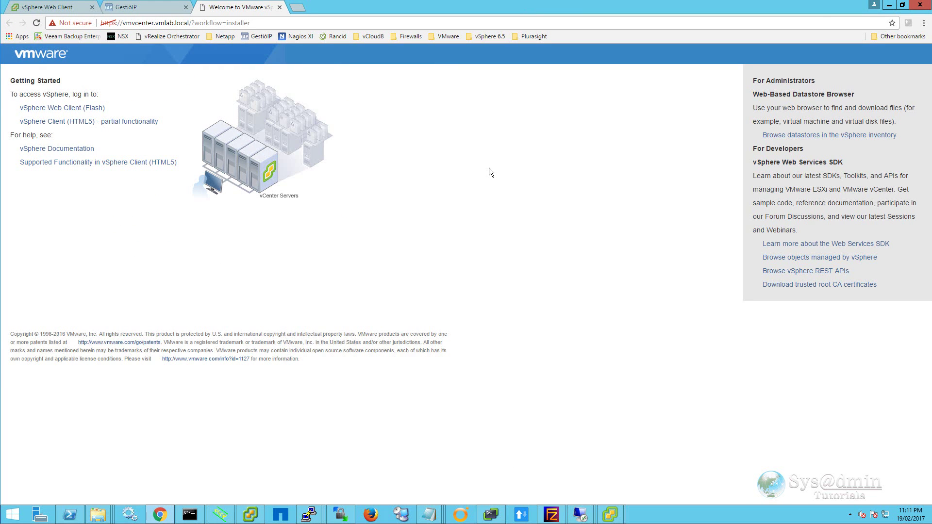
- Sign in to the Flash Web Client as administrator and view the vCenter Summary showing 6.5.0 build 4602587
left_click(97, 108)
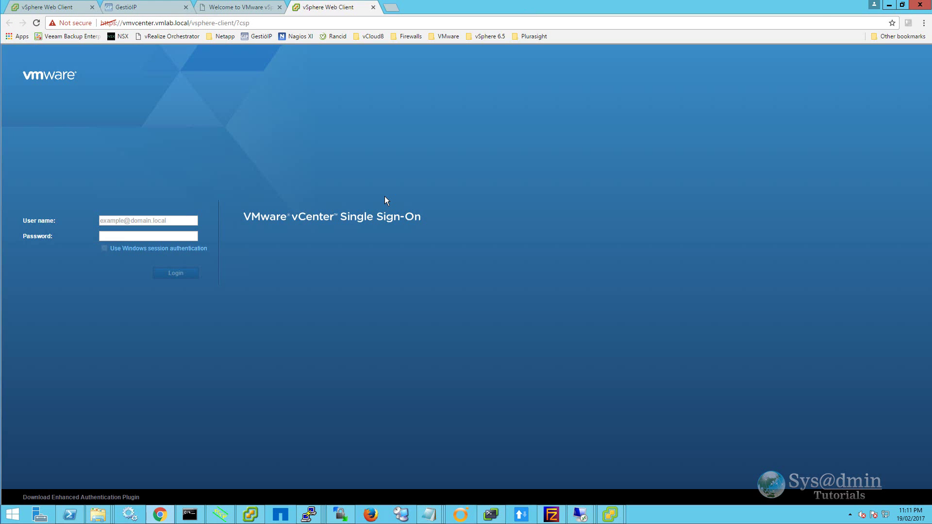
left_click(176, 220)
key("Return")
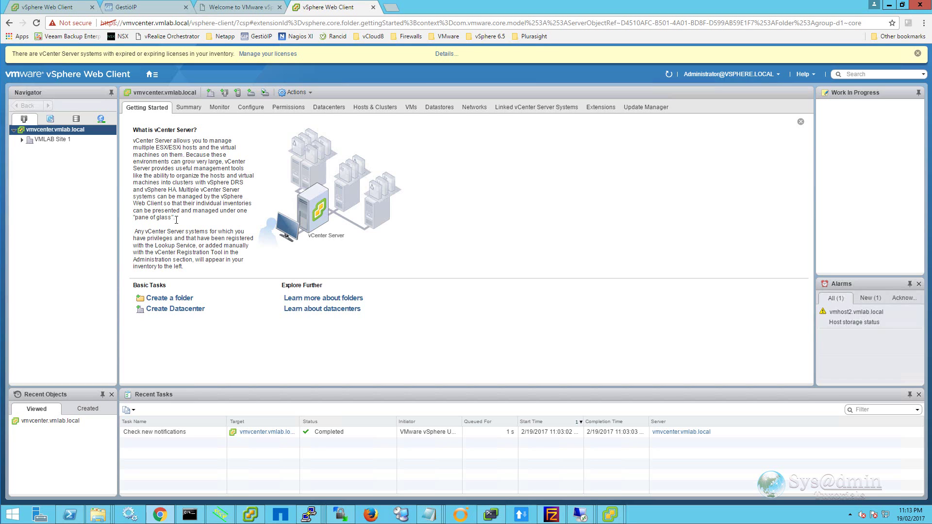
left_click(190, 108)
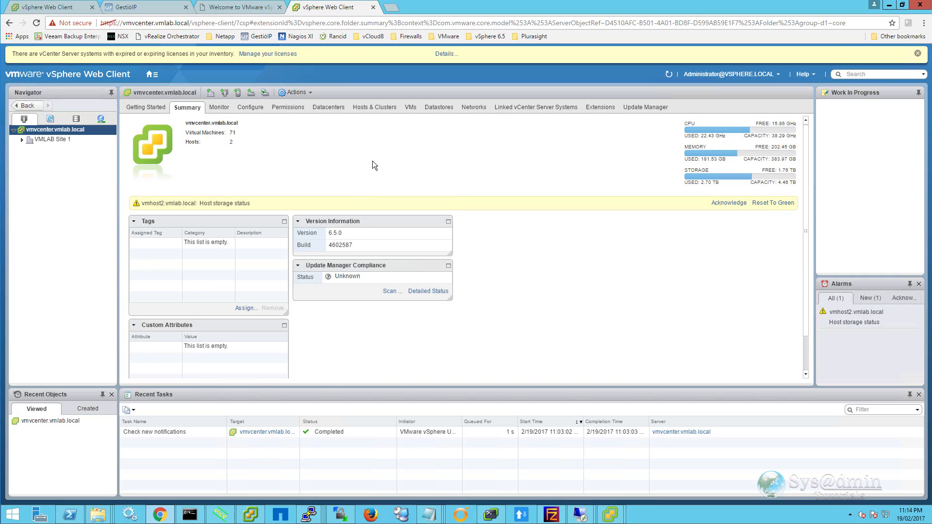
- View Update Manager, then expand VMLAB Site 1 > VMLABCLUSTER > Management in the inventory
left_click(646, 108)
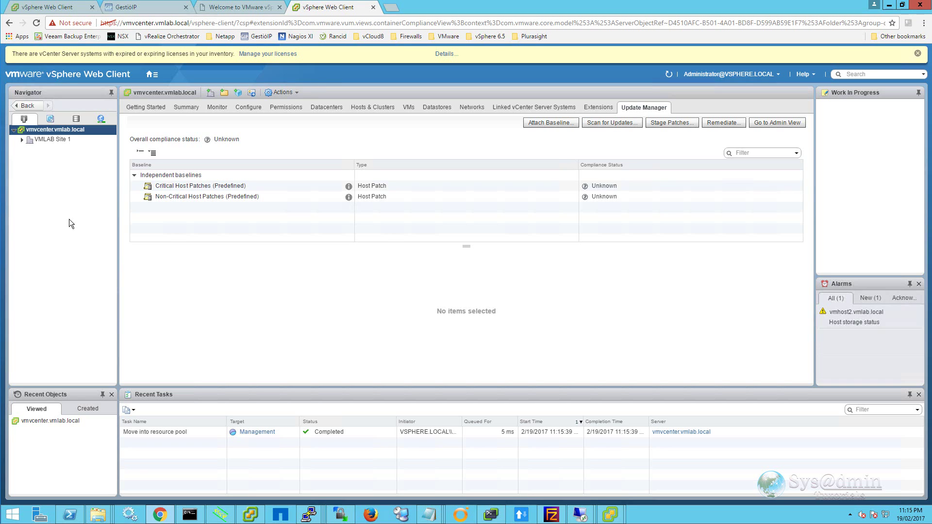
left_click(21, 140)
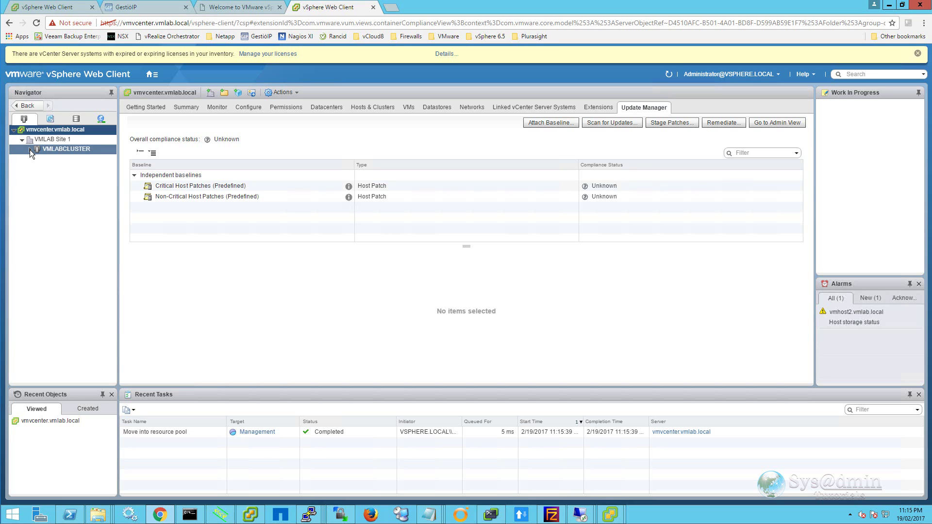
left_click(30, 150)
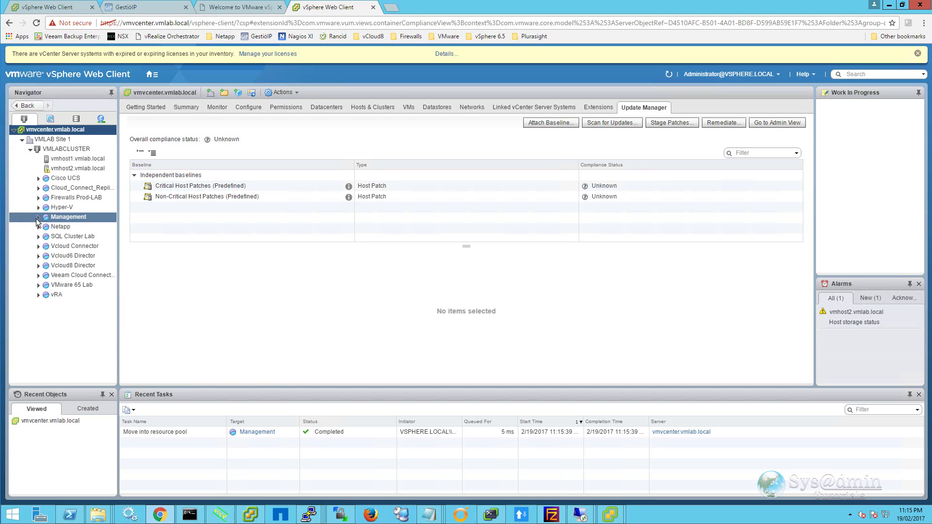
left_click(38, 218)
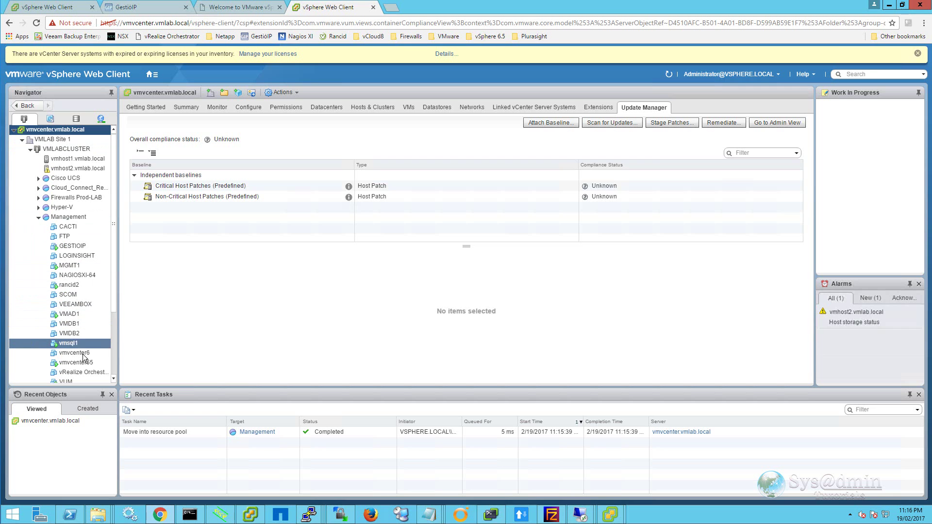
- Select vmvcenter65, view its Summary, and return to the vCenter welcome page tab
left_click(76, 363)
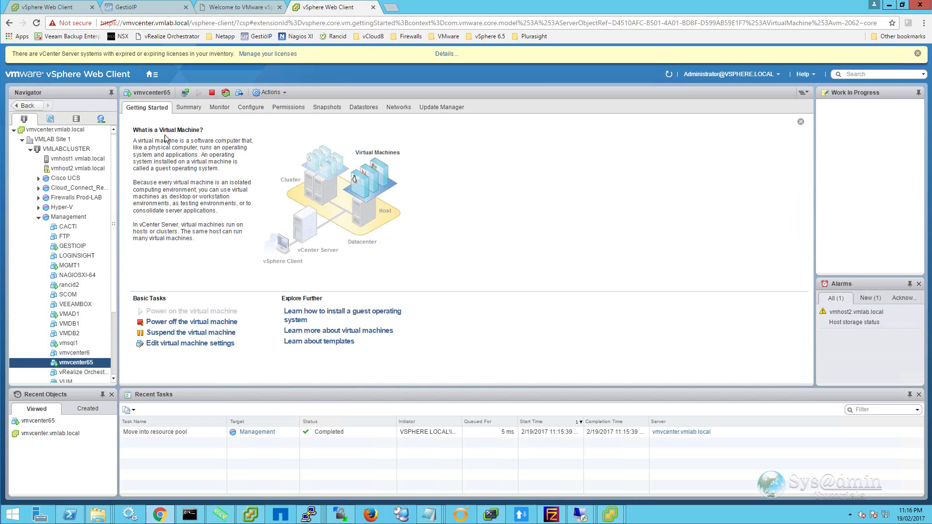
left_click(188, 107)
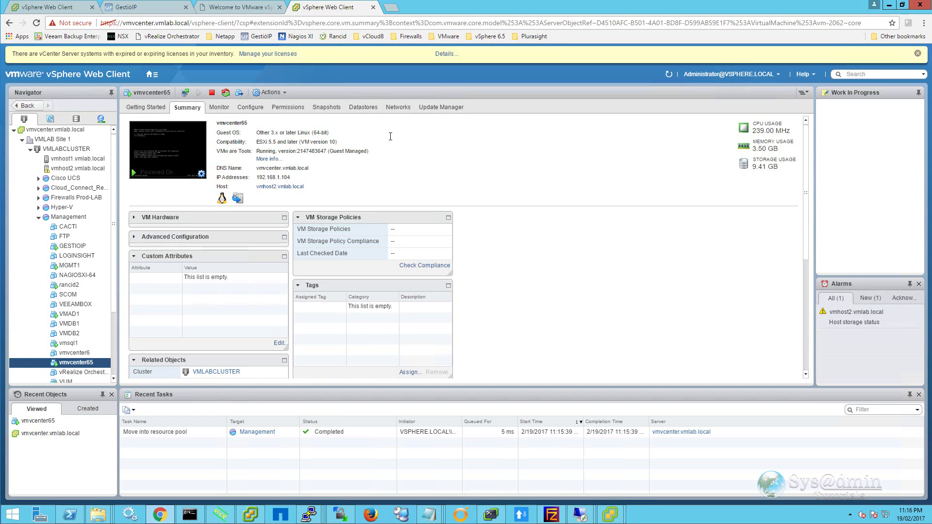
left_click(243, 9)
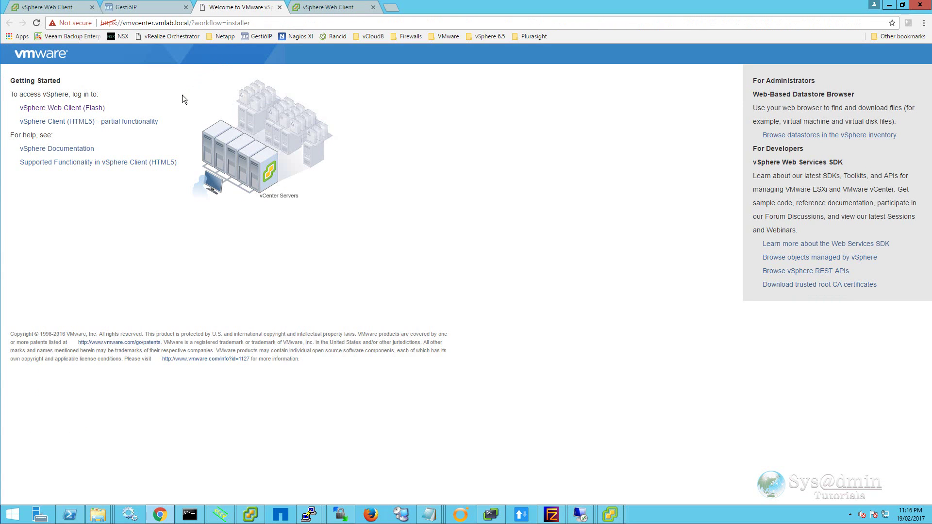
- Open the vSphere Client (HTML5) link in a new tab and switch to it
right_click(134, 122)
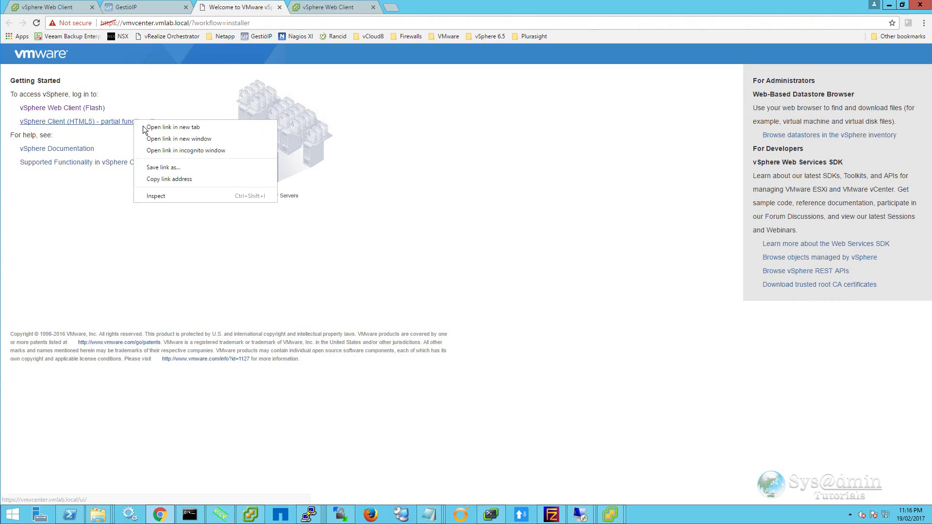
left_click(165, 127)
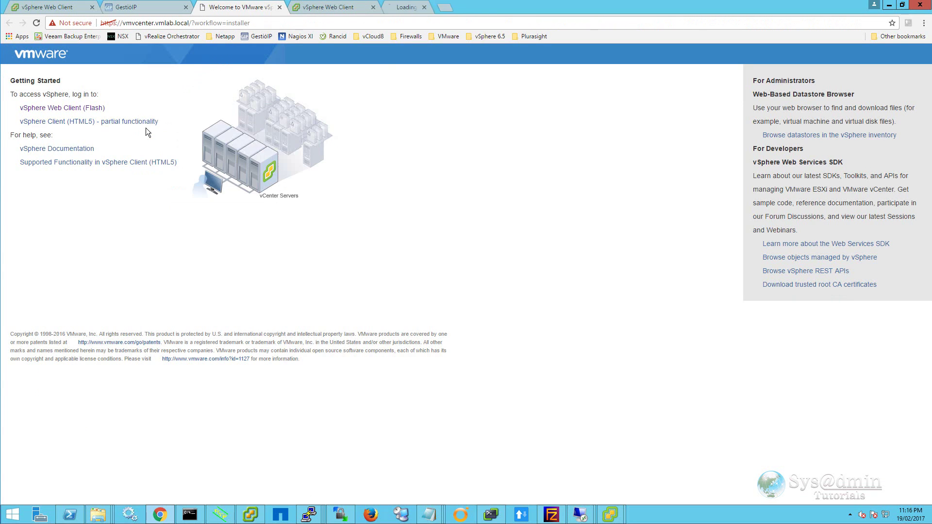
left_click(421, 8)
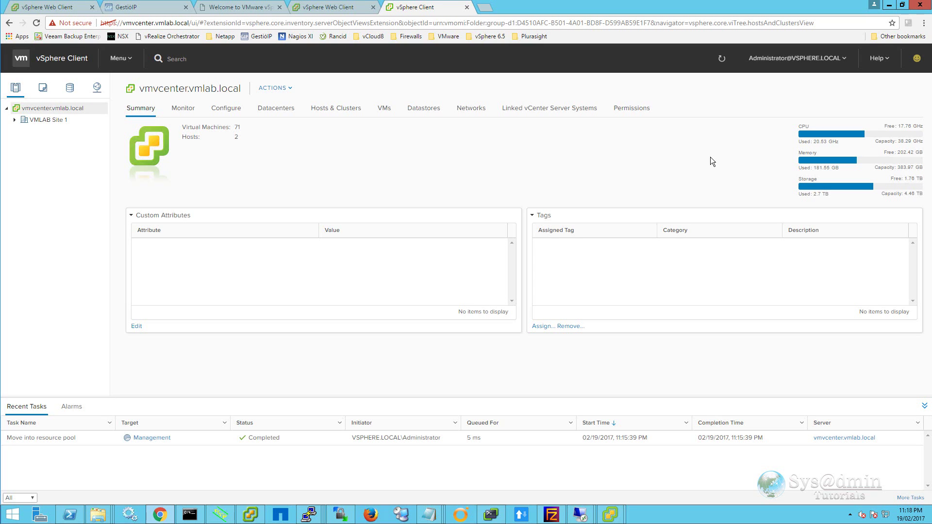
- Expand VMLAB Site 1 > VMLABCLUSTER > Management and view the vmvcenter65 VM summary
left_click(14, 119)
left_click(22, 132)
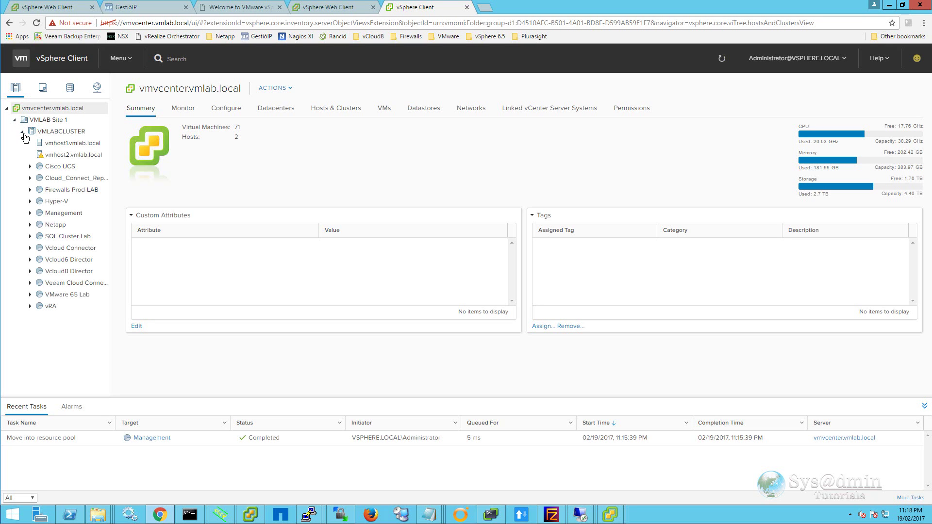
left_click(30, 213)
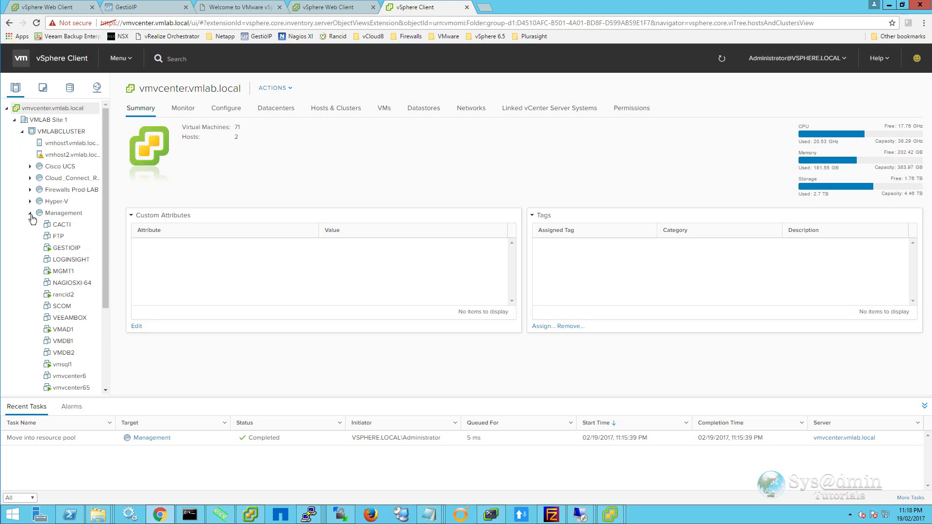
scroll(107, 317, "down", 1)
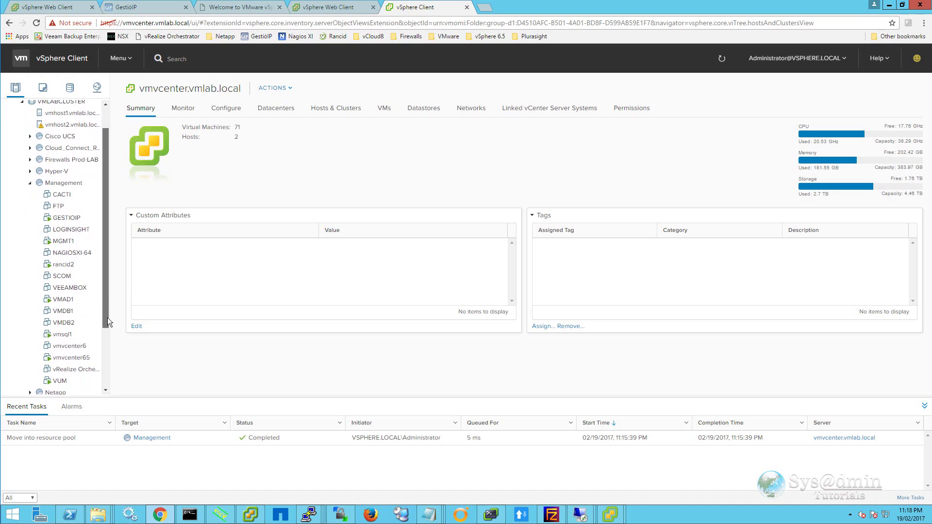
left_click(66, 360)
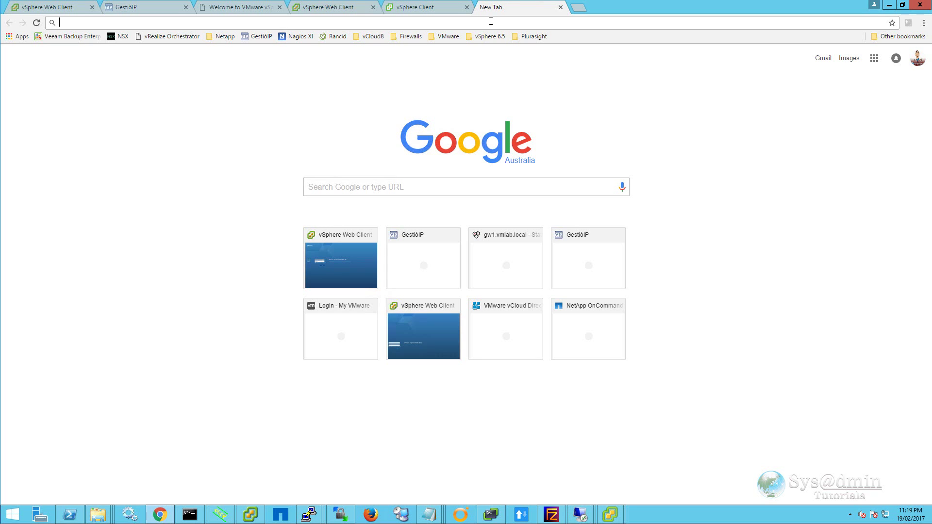
- Load vmvcenter.vmlab.local:5480 and proceed past the certificate warning
type("vmvcenter.vmlab.local:5480")
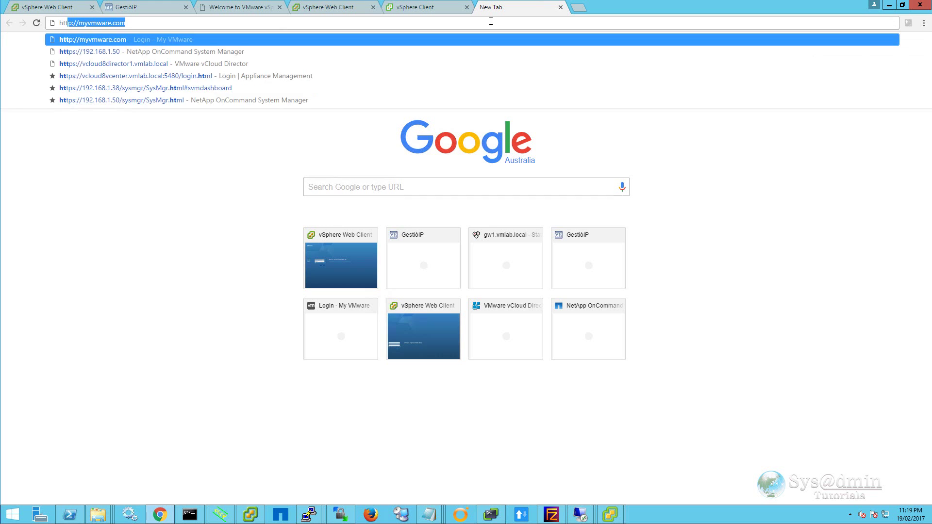
key("Return")
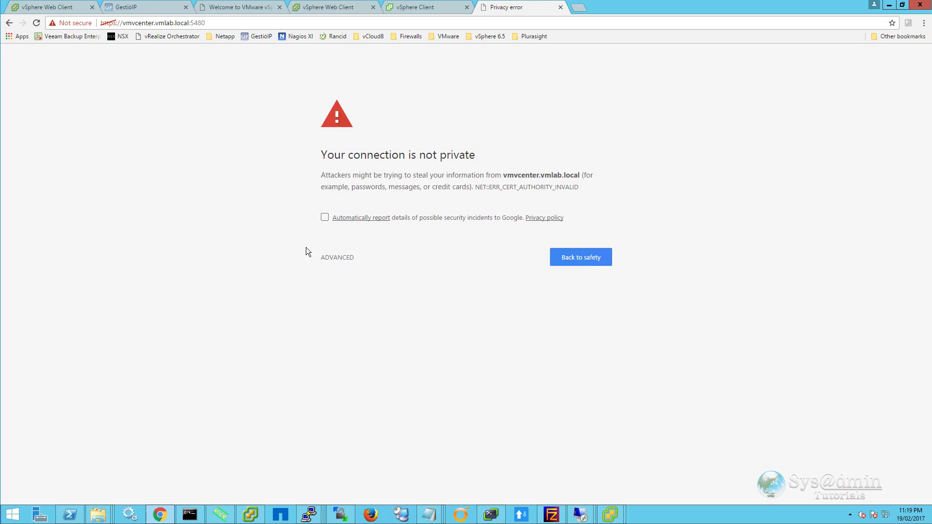
left_click(334, 261)
left_click(350, 338)
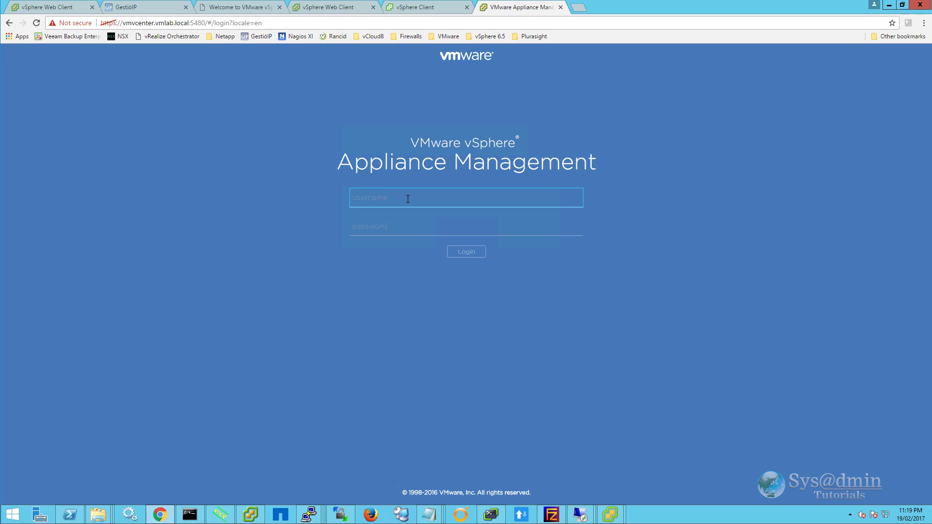
- Log in to Appliance Management as root with the account password
type("root")
key("Tab")
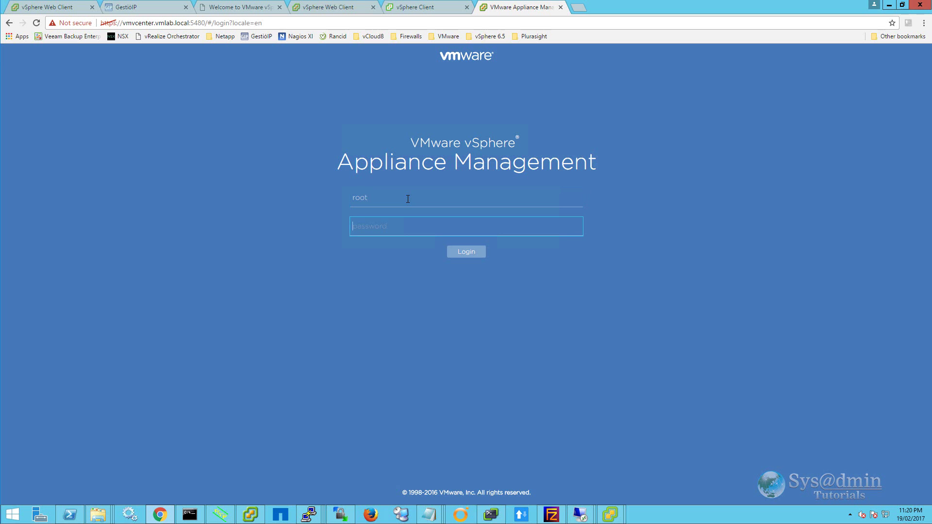
key("ctrl+v")
key("Return")
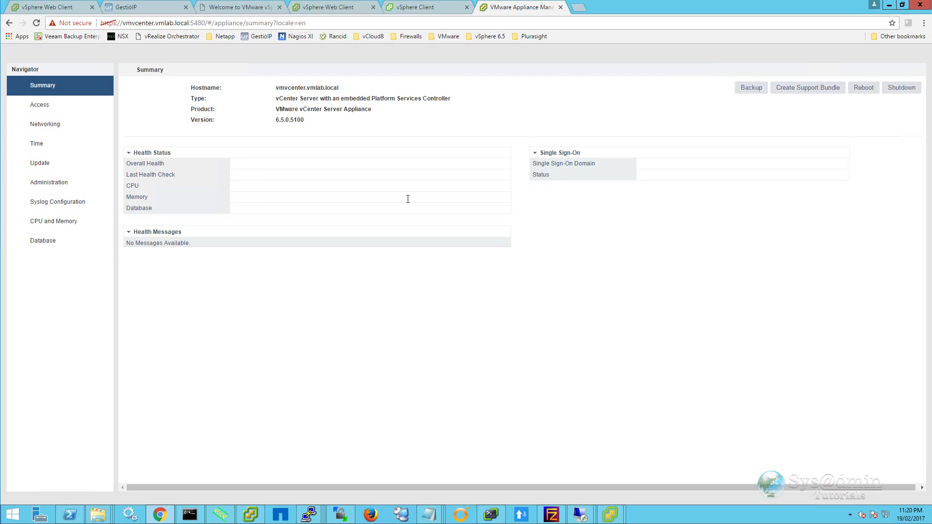